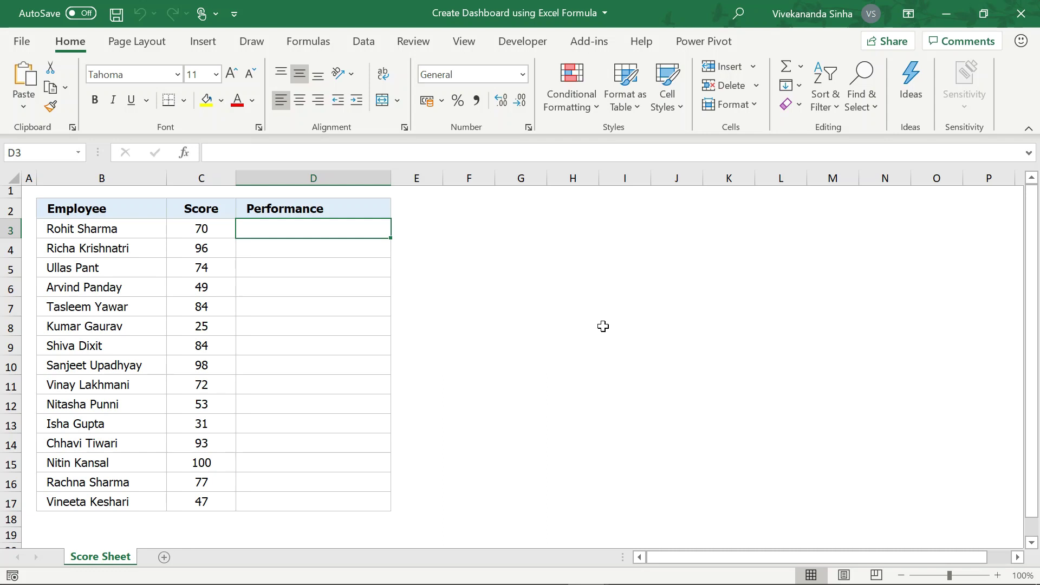
Step: Enter =REPT(1,25) in H6 to repeat 1 twenty-five times
click(572, 294)
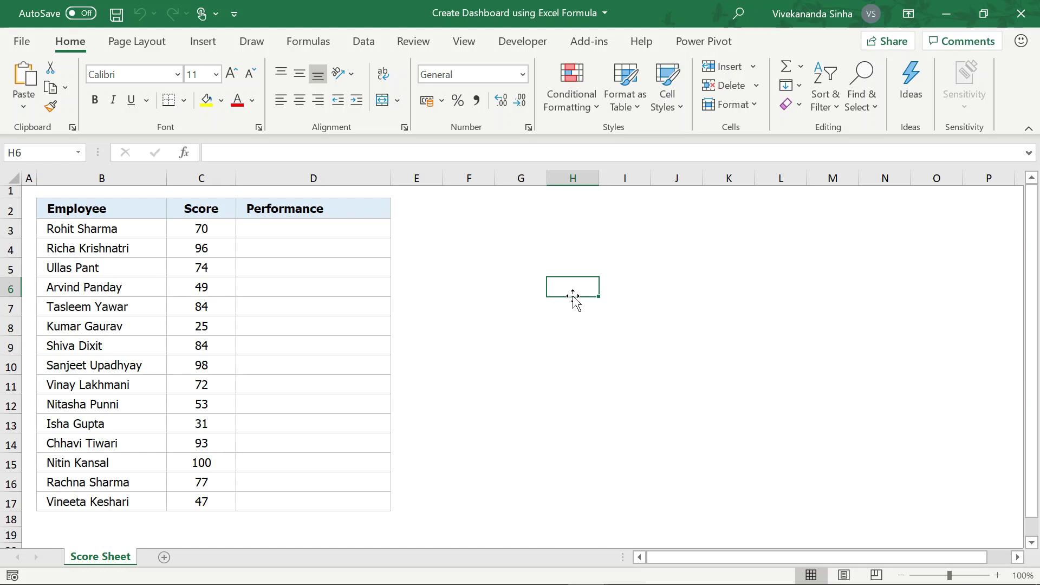
text(=)
text(=)
text(R)
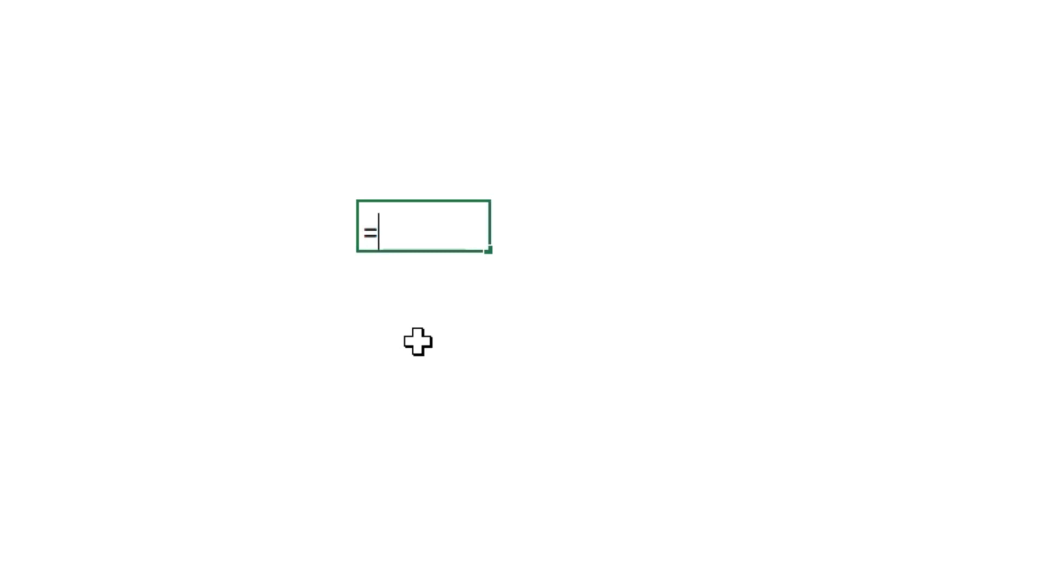
text(EPT)
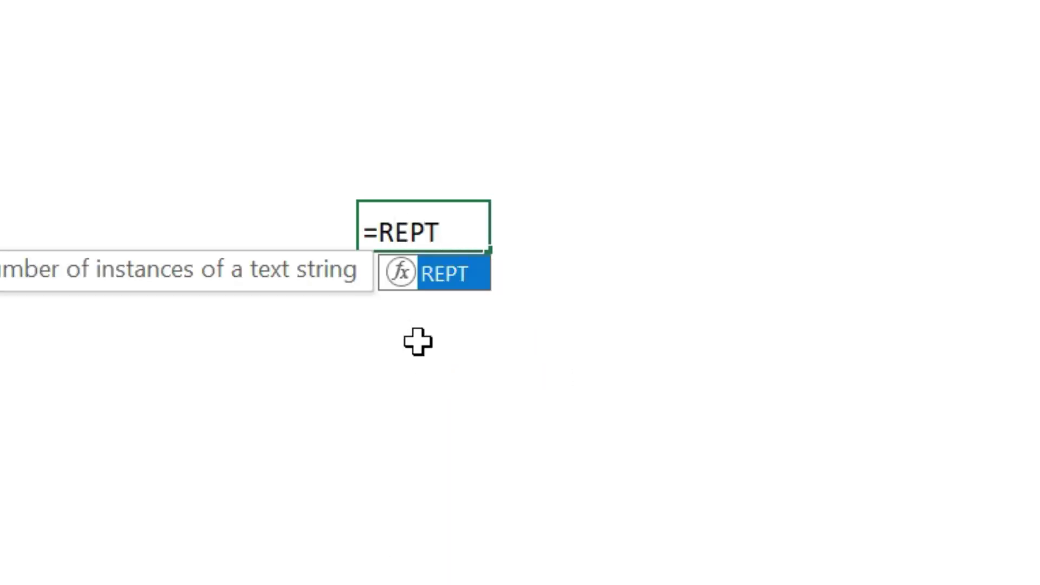
key(Tab)
text(1)
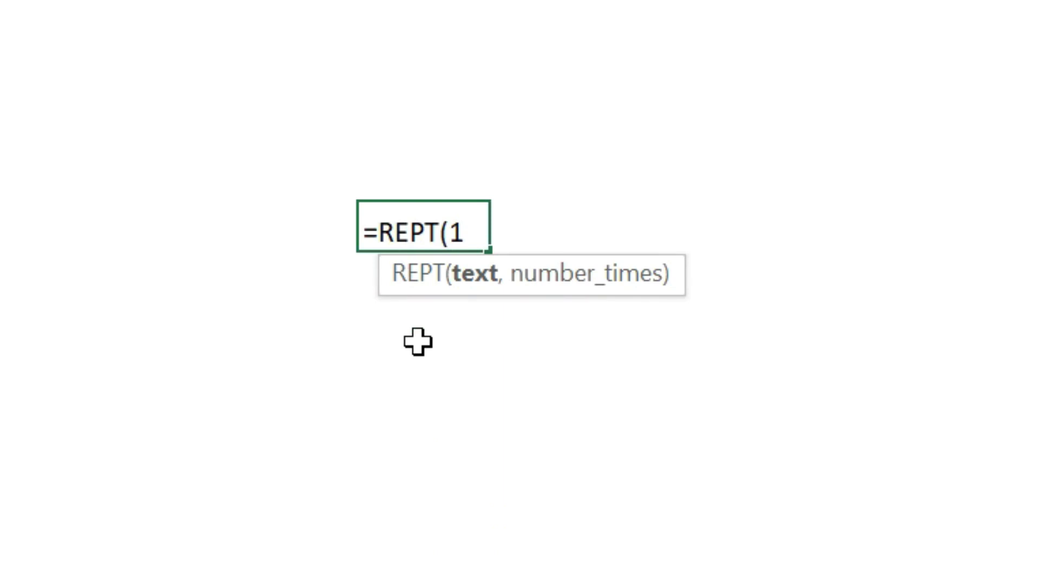
text(,25))
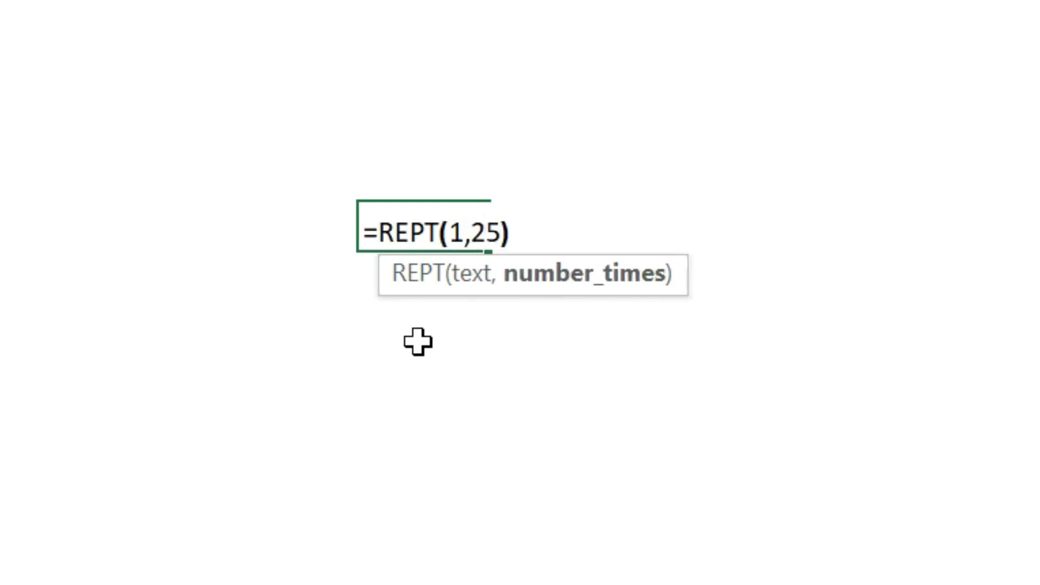
key(Return)
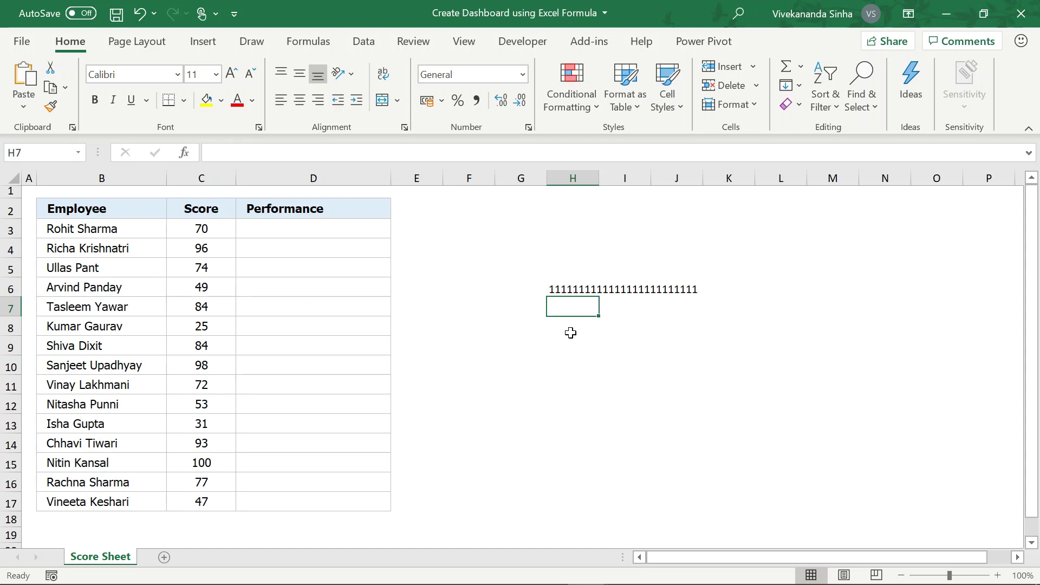
Step: Enter =REPT("Excel",10) in H7 to repeat Excel ten times
text(=REP)
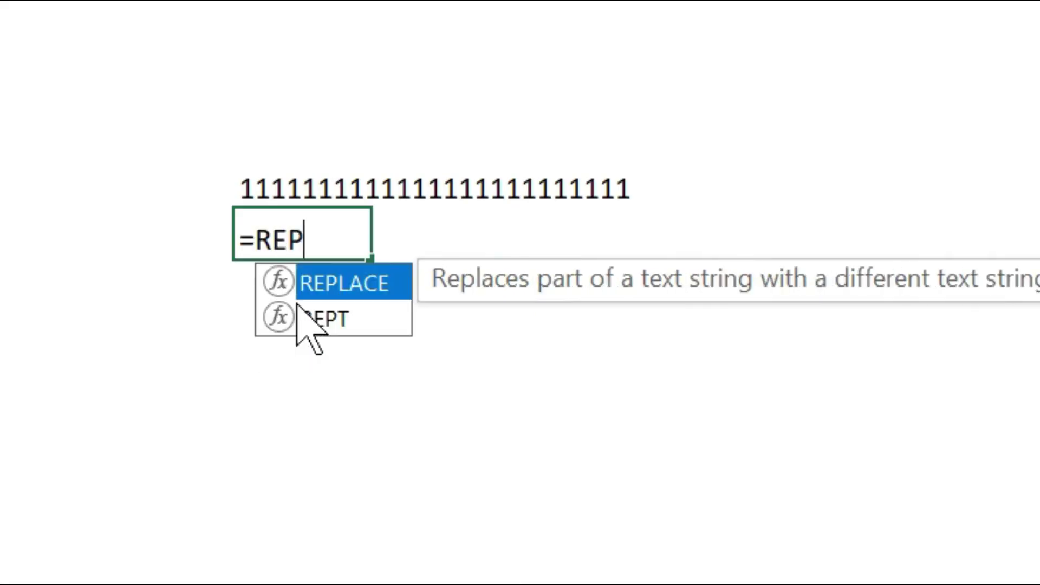
text(T)
key(Tab)
text("Excel",10)
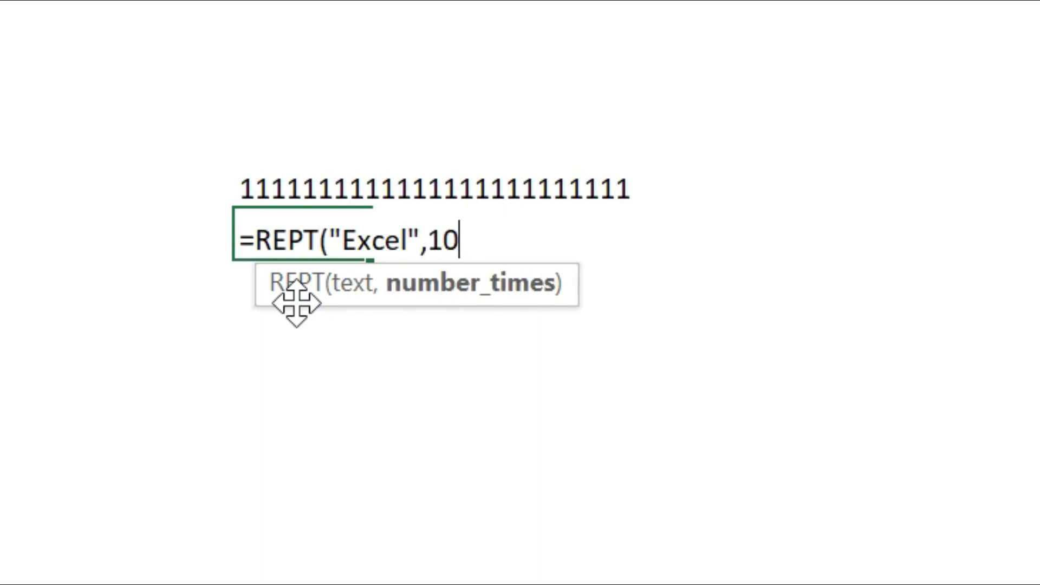
text())
key(Return)
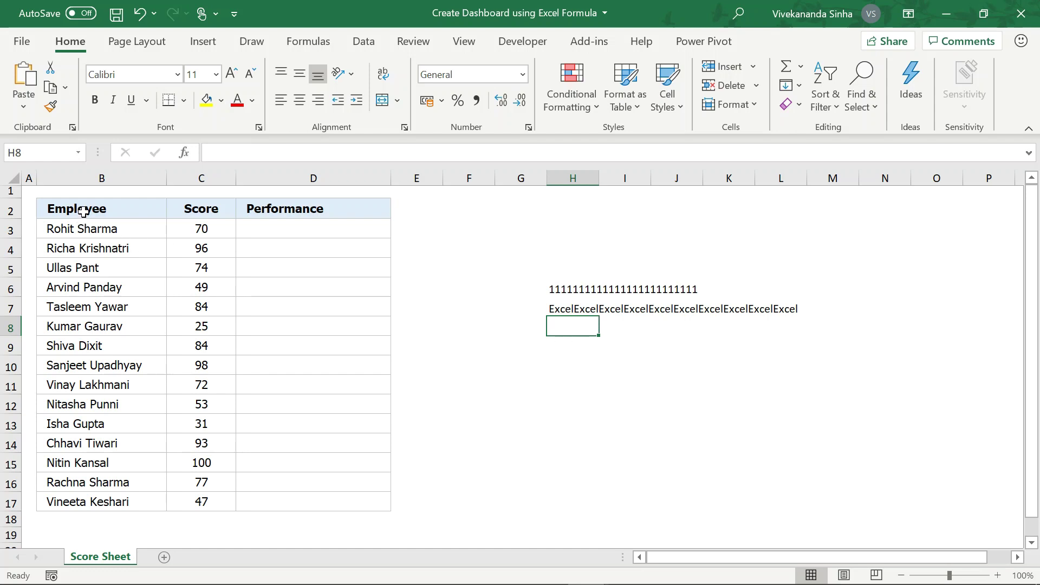
drag(90, 209, 117, 362)
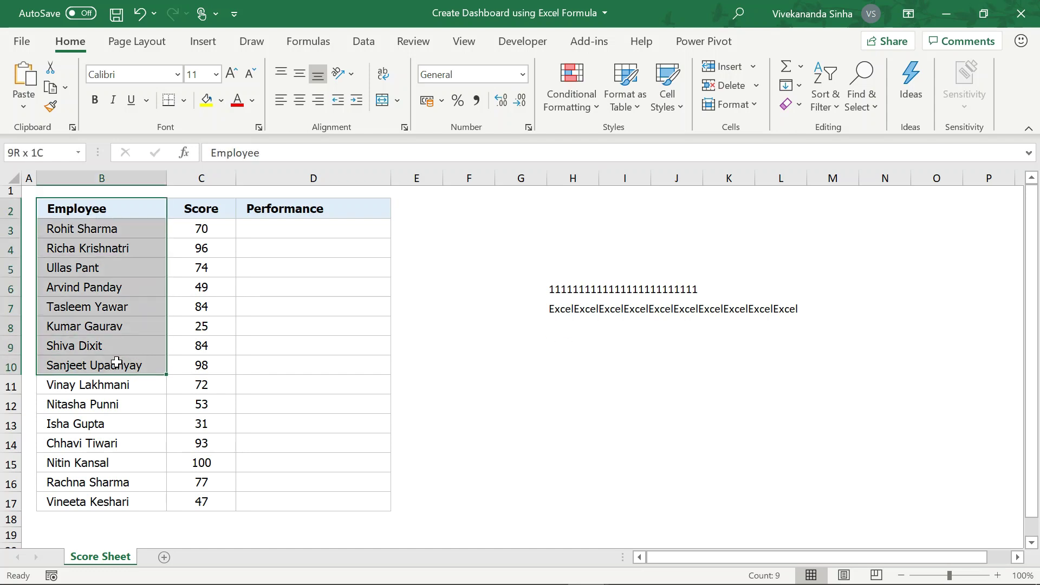
Step: Enter =REPT("|",C3) in D3 to draw a 70-pipe bar for the first score
click(214, 207)
click(268, 228)
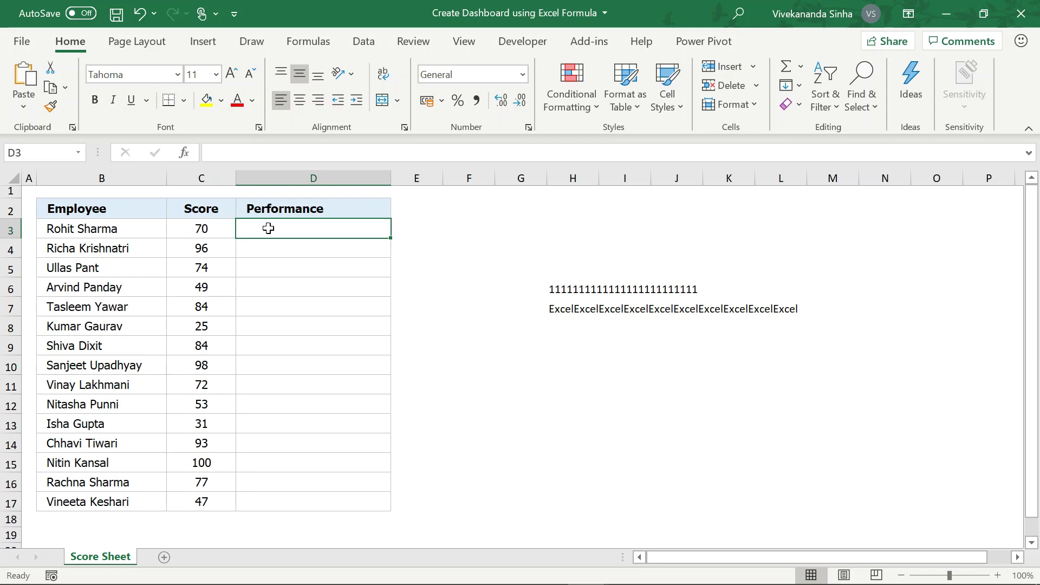
text(=)
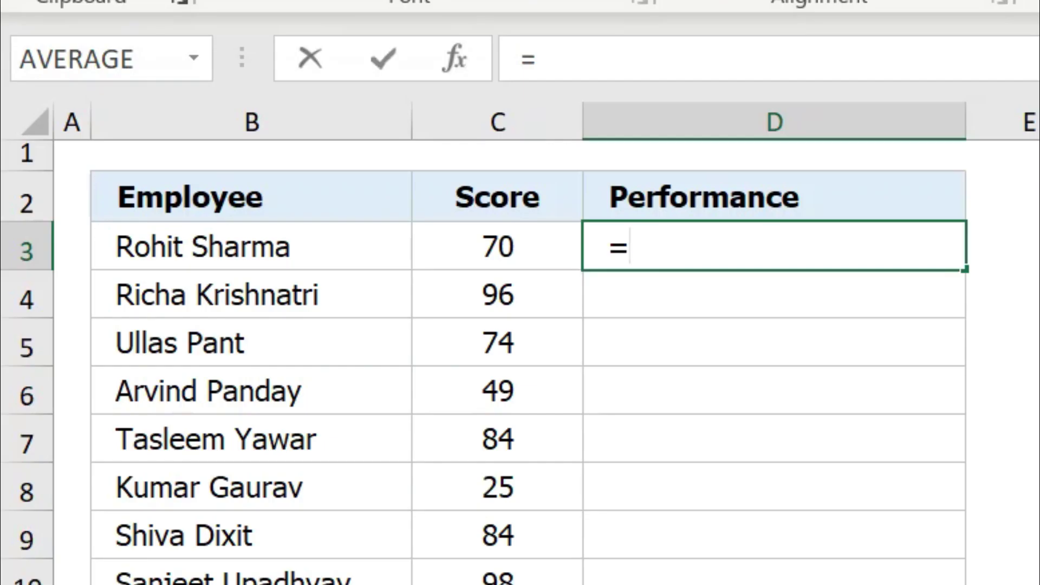
text(REPT)
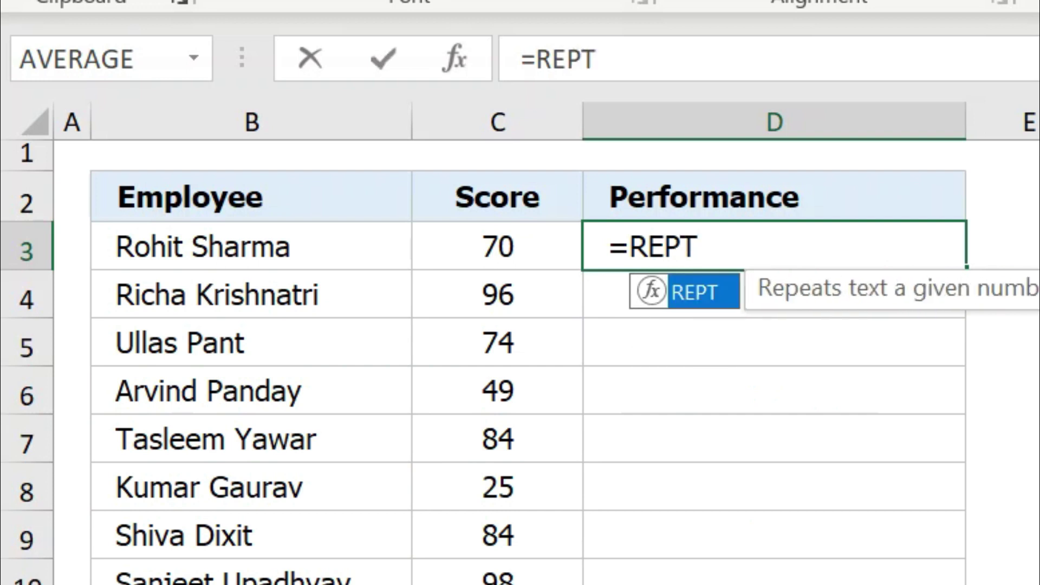
text(()
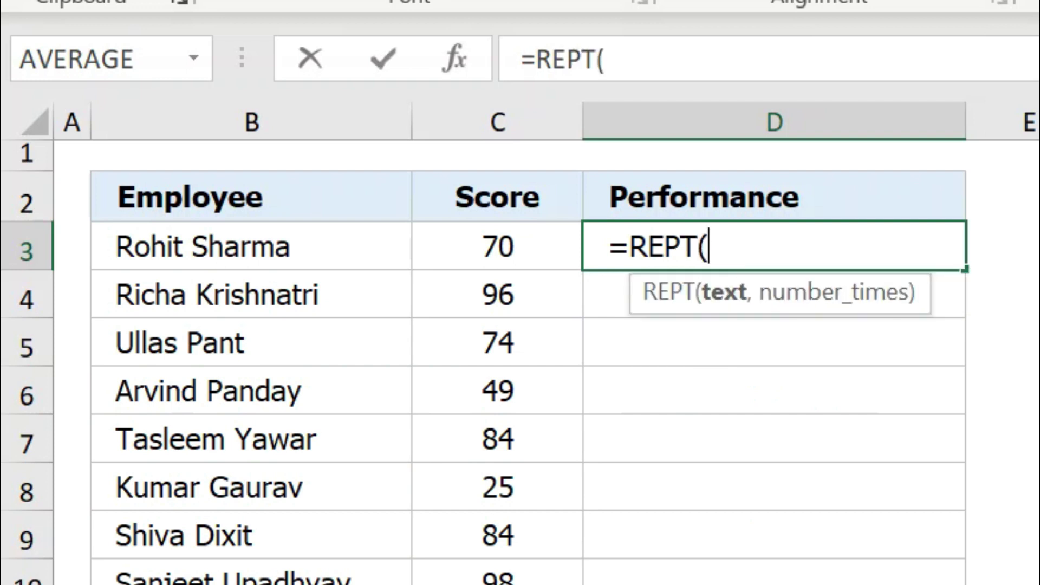
text(")
text(|)
text(")
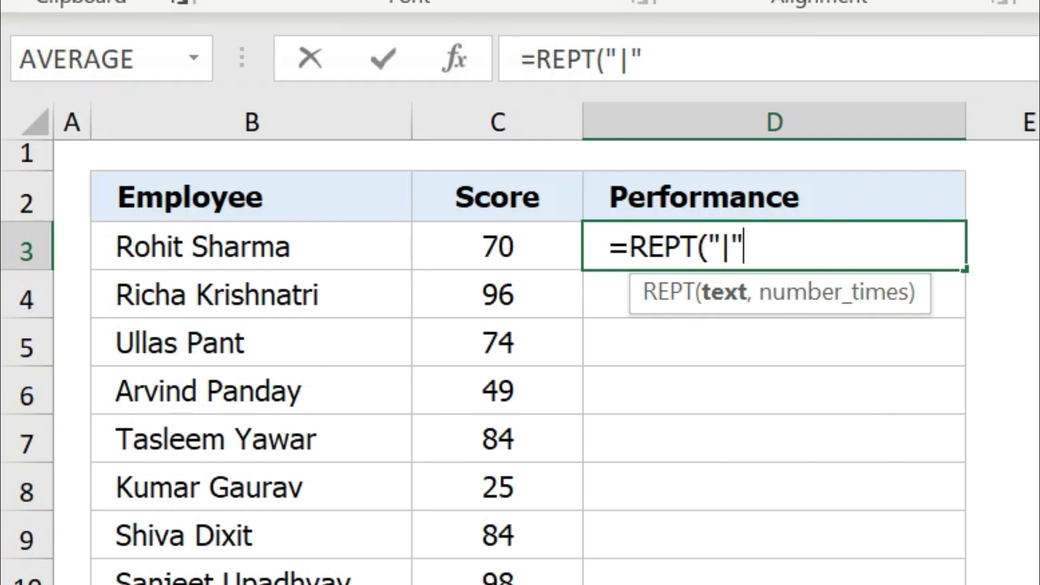
text(,)
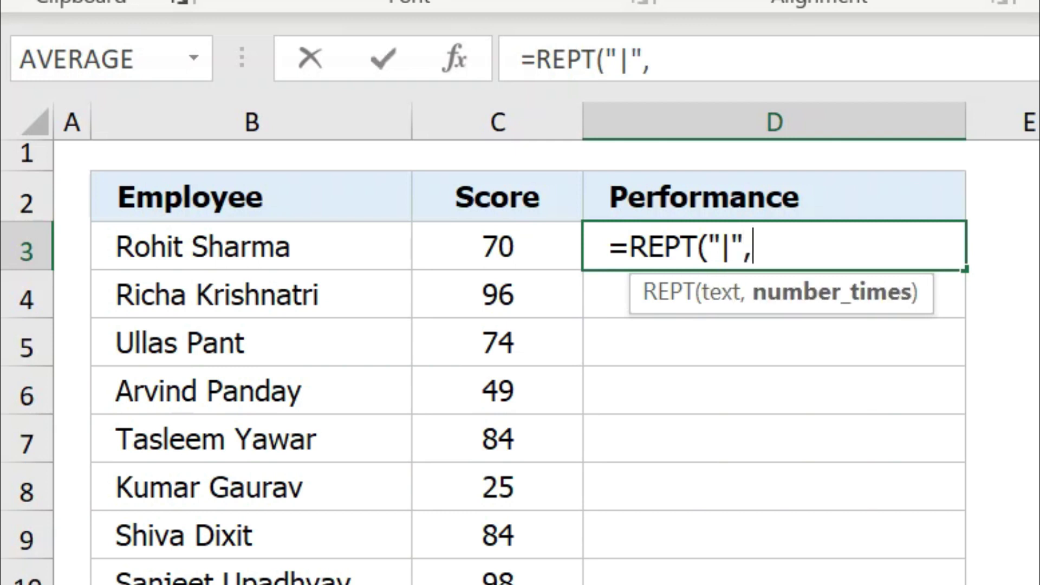
click(526, 239)
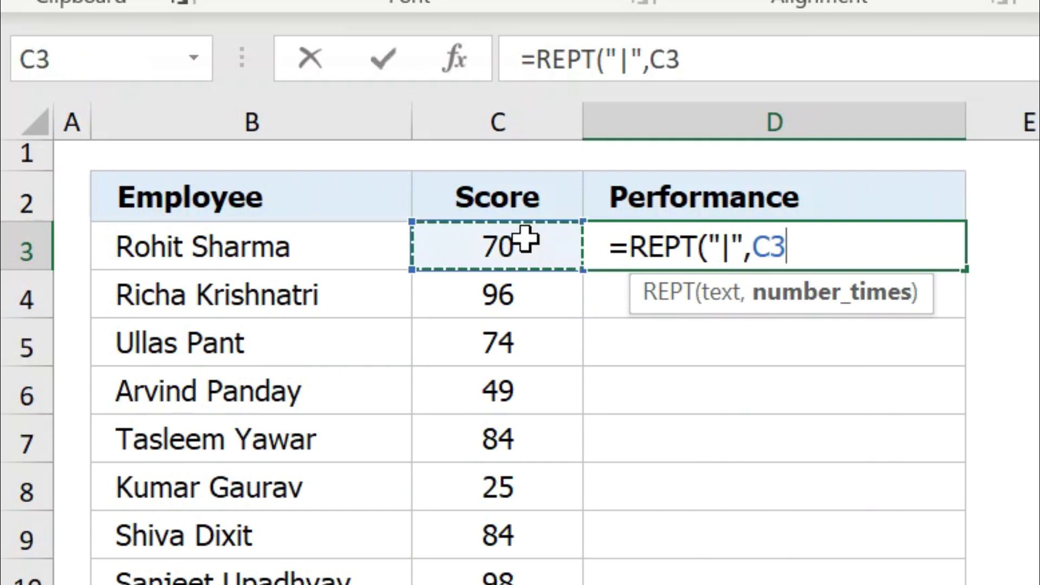
text())
key(Return)
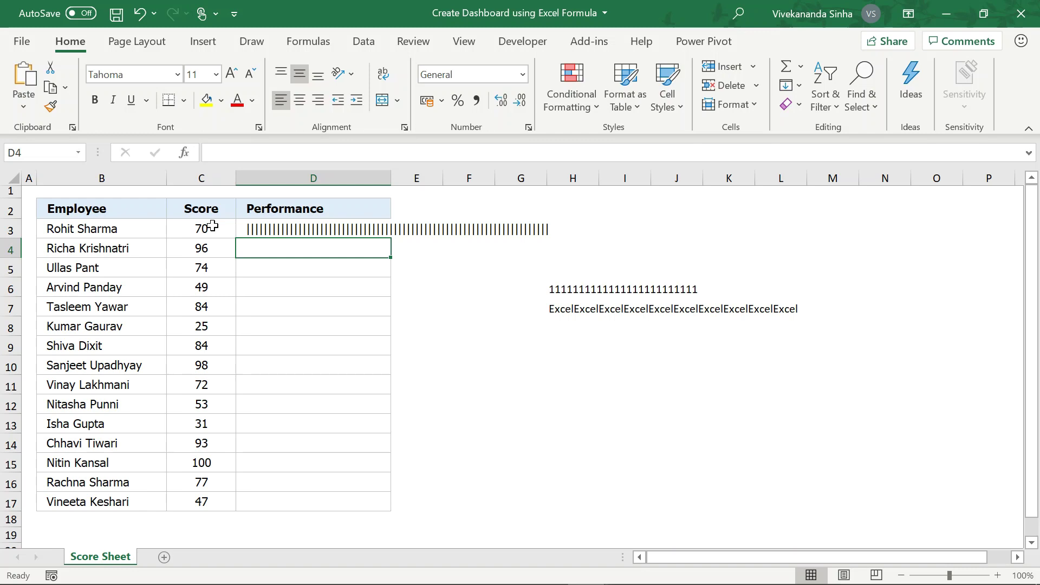
click(300, 230)
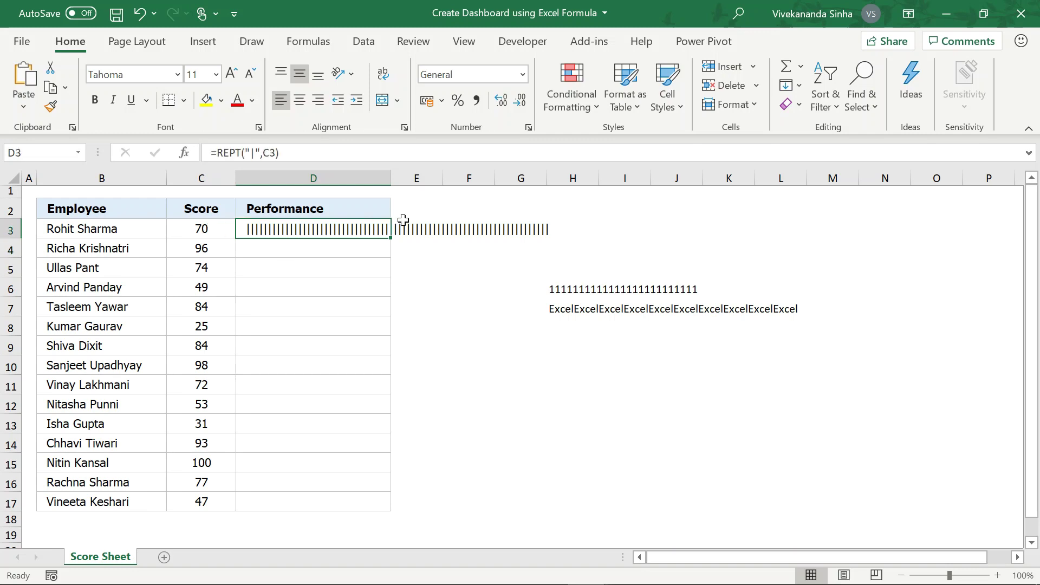
Step: Fill the bar formula down to D17, then change D3 to =REPT("|",C3/2)
drag(392, 239, 373, 503)
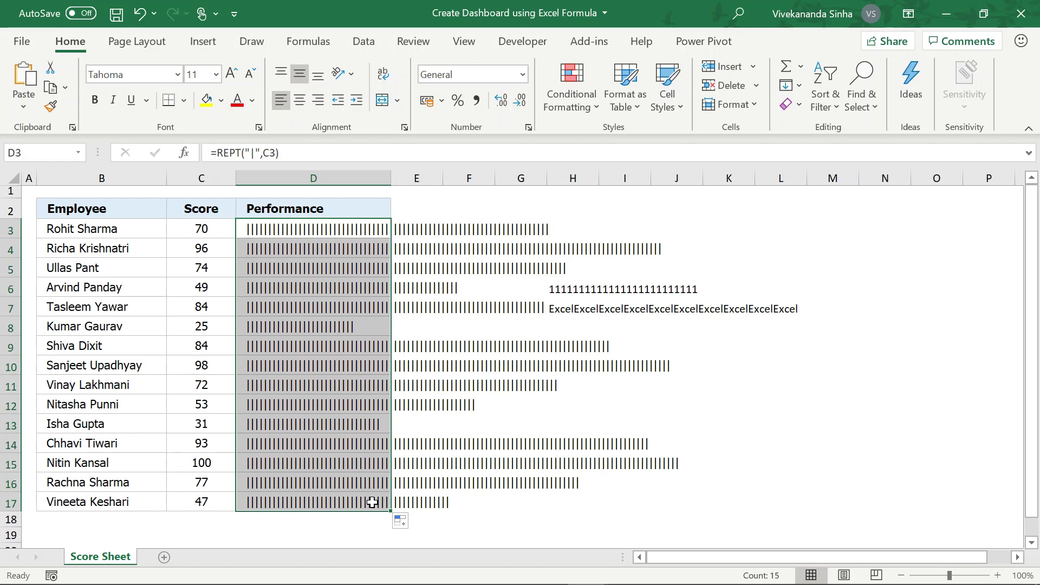
click(310, 230)
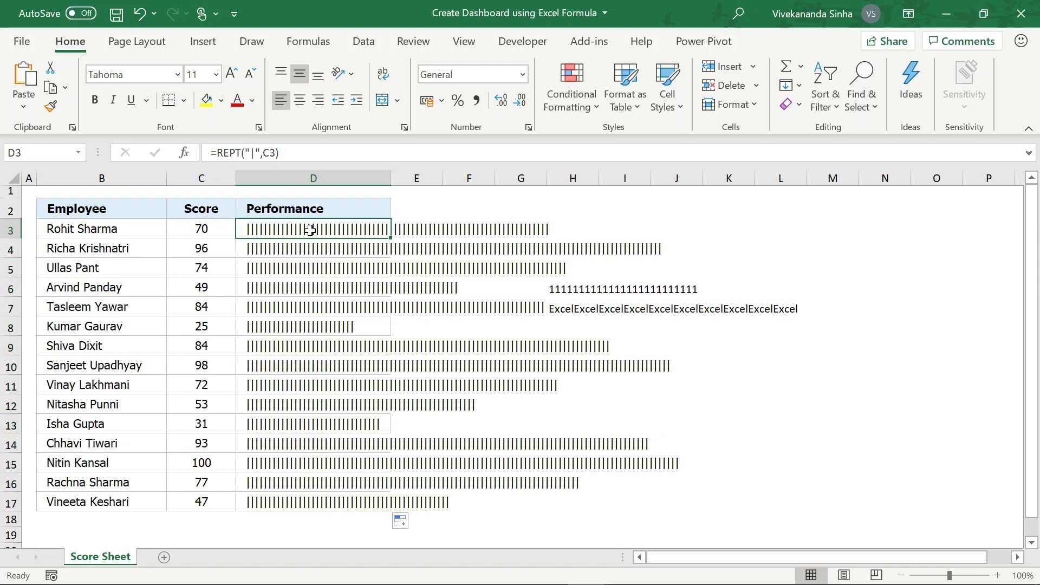
click(276, 152)
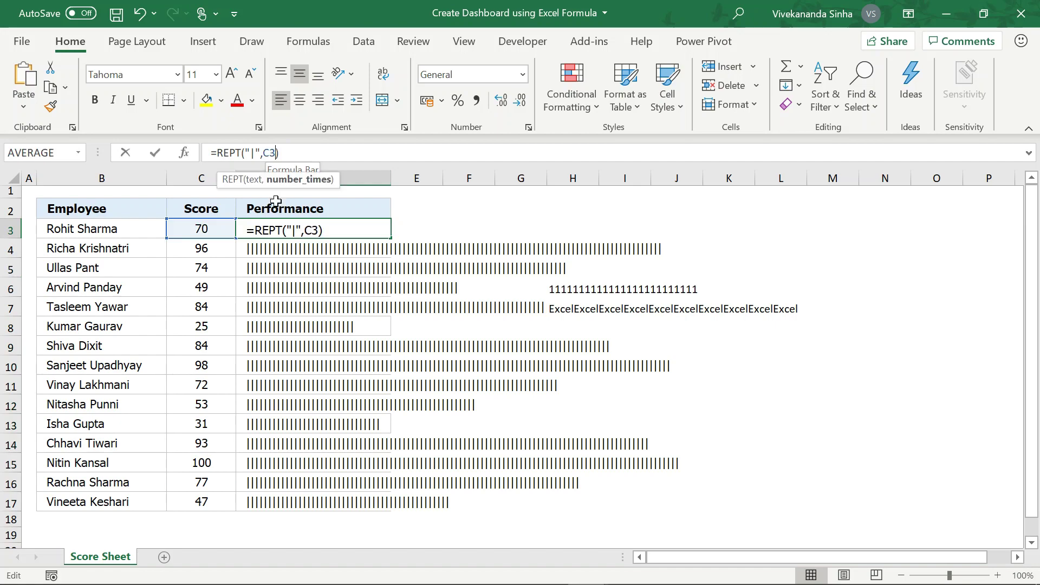
text(/2)
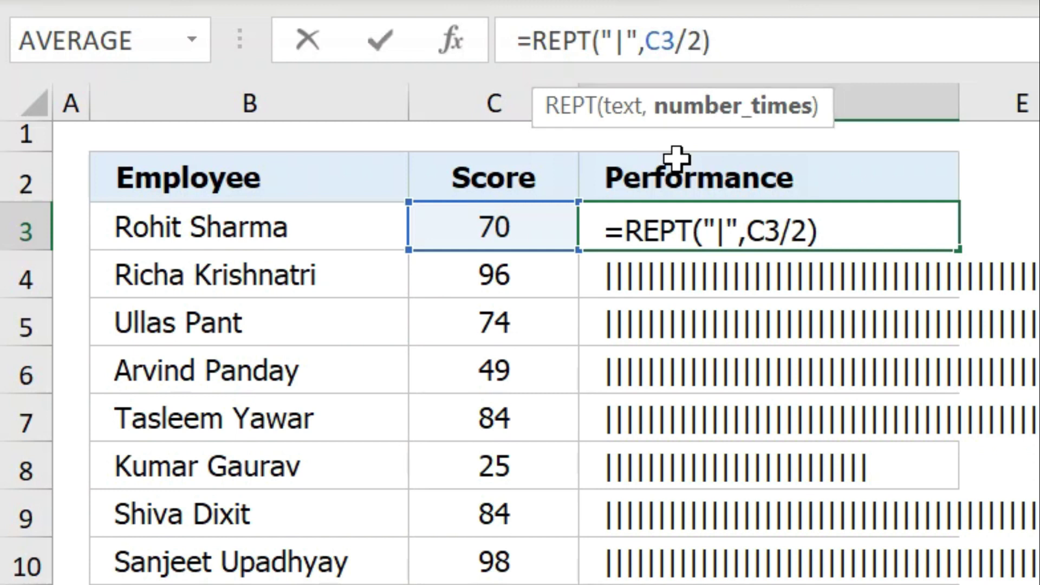
key(Return)
click(309, 228)
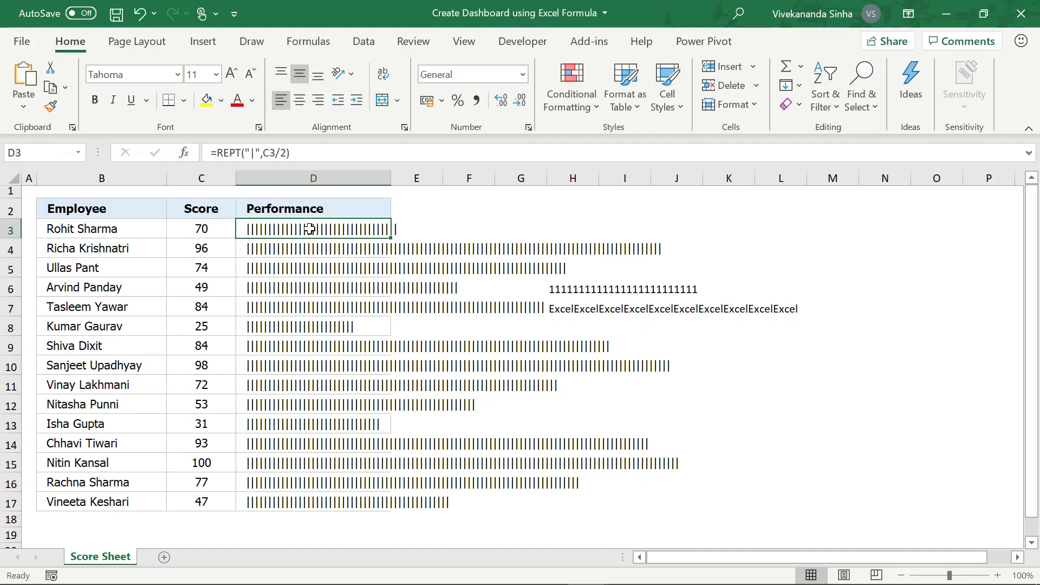
Step: Set the D3 bar font to Haettenschweiler and fill formula and font down to D17
double_click(390, 239)
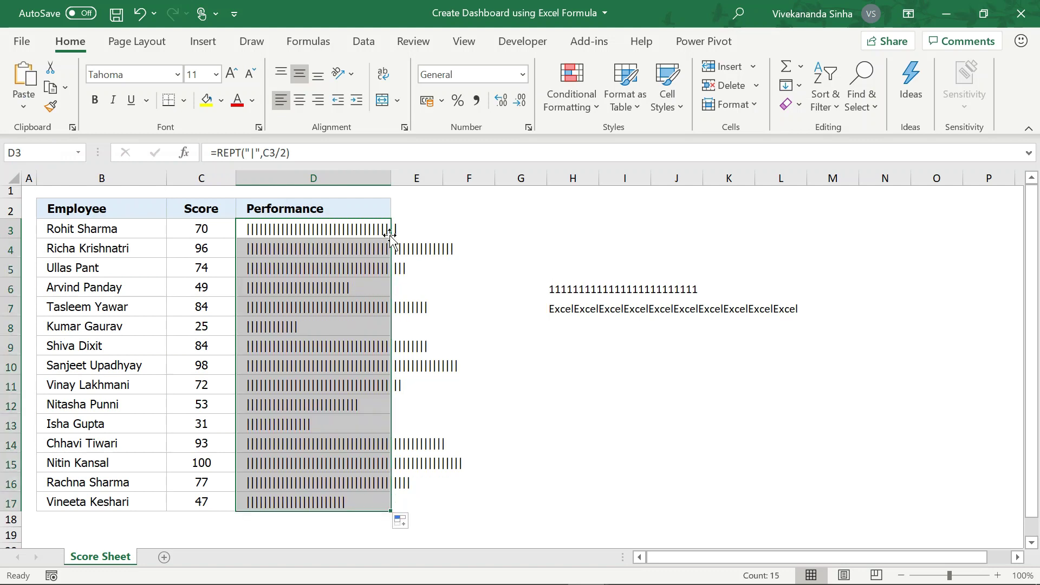
click(350, 226)
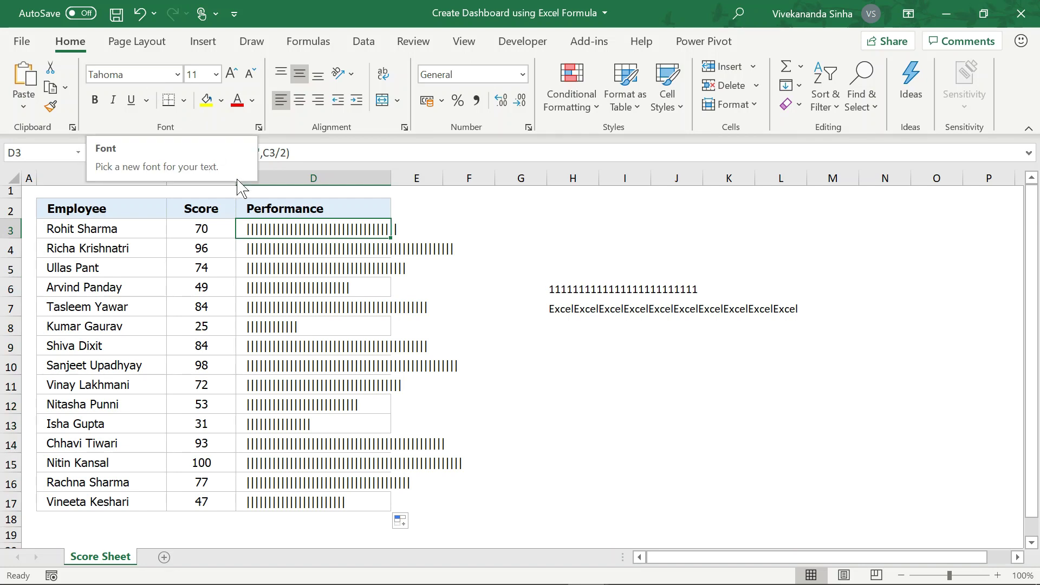
click(145, 74)
text(Haettenschweiler)
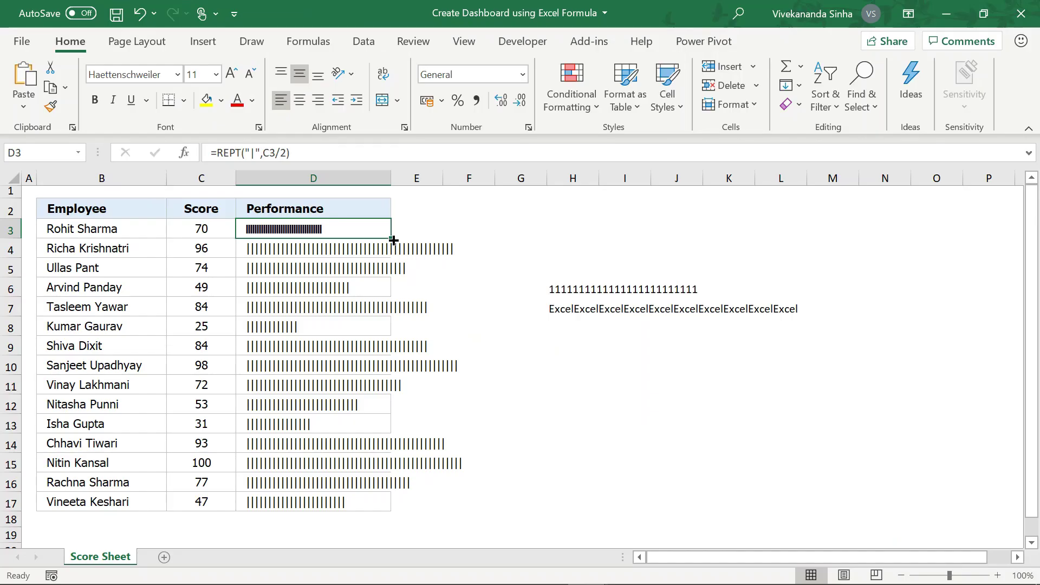
double_click(393, 237)
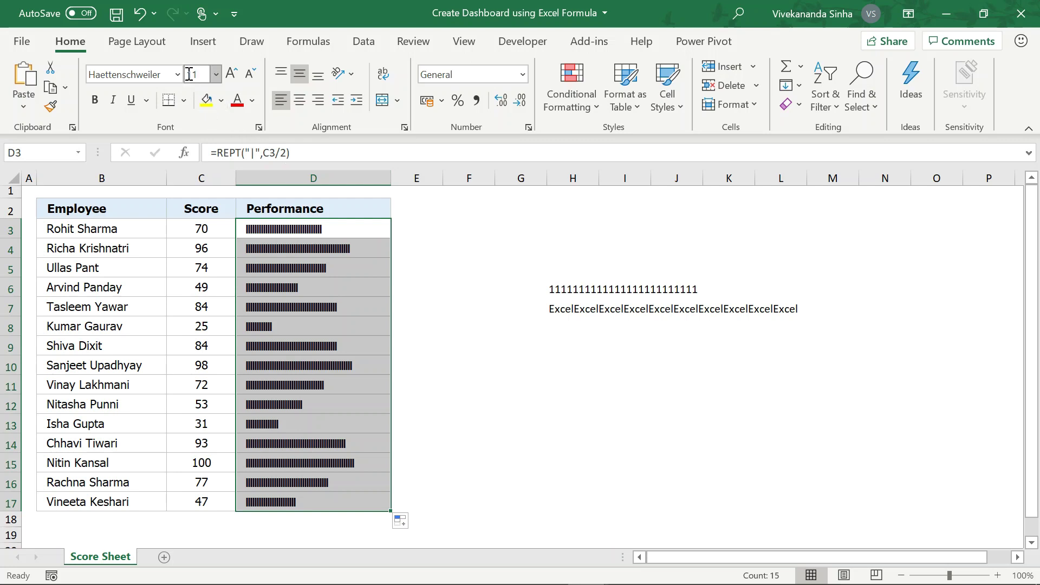
Step: Enlarge the D3:D17 bars to font size 16
click(232, 84)
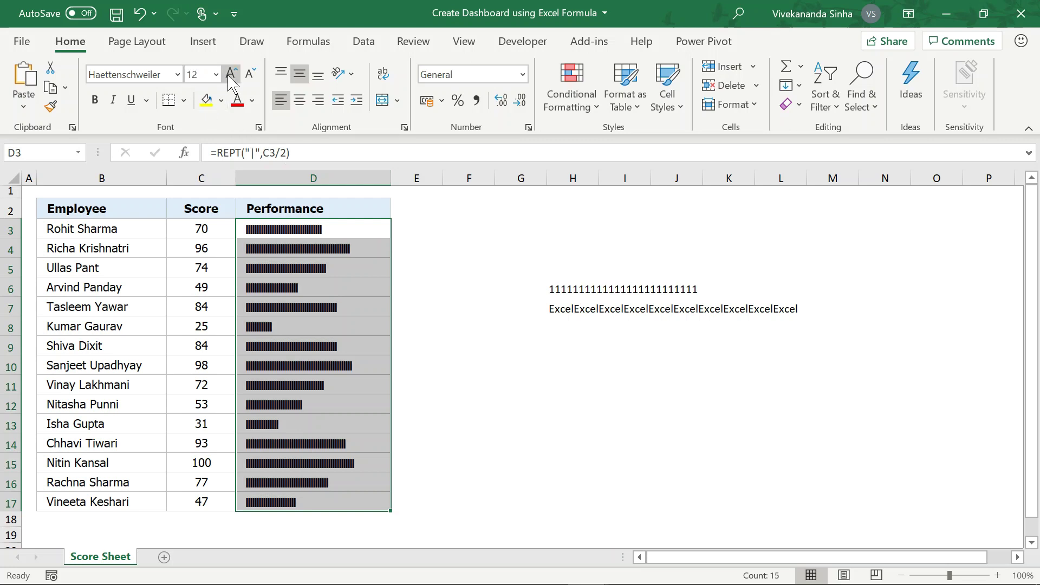
click(230, 81)
click(230, 81)
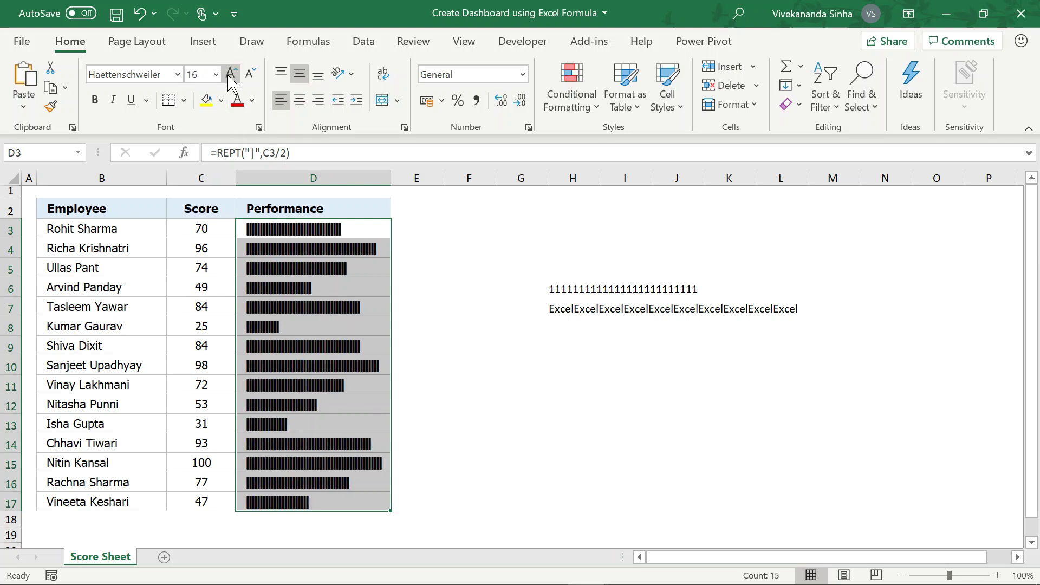
click(464, 312)
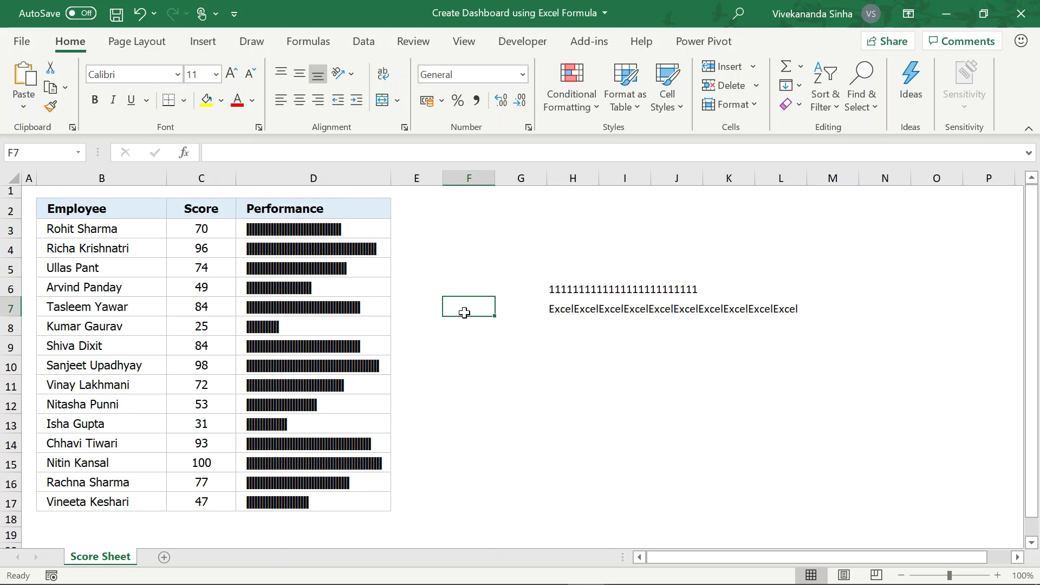
Step: Enter a test score of 100 in C3 and narrow column D to fit the bar
click(268, 233)
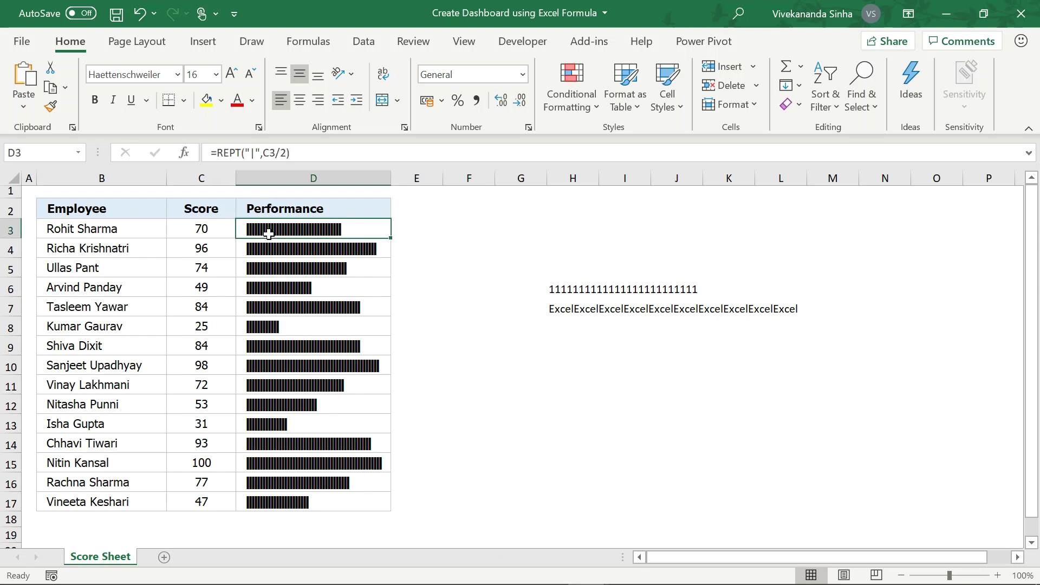
click(210, 234)
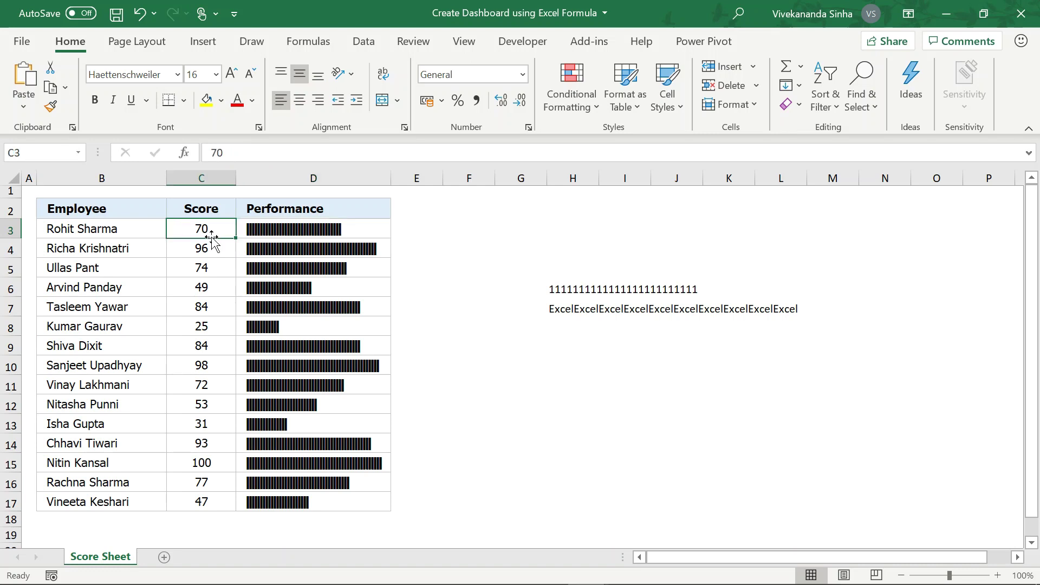
click(265, 229)
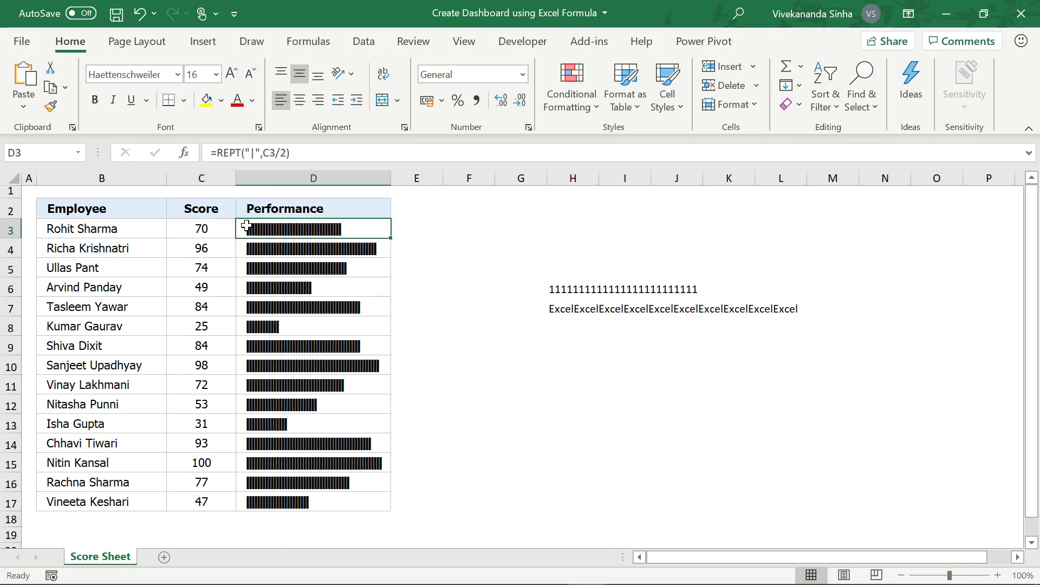
click(212, 231)
text(100)
key(Return)
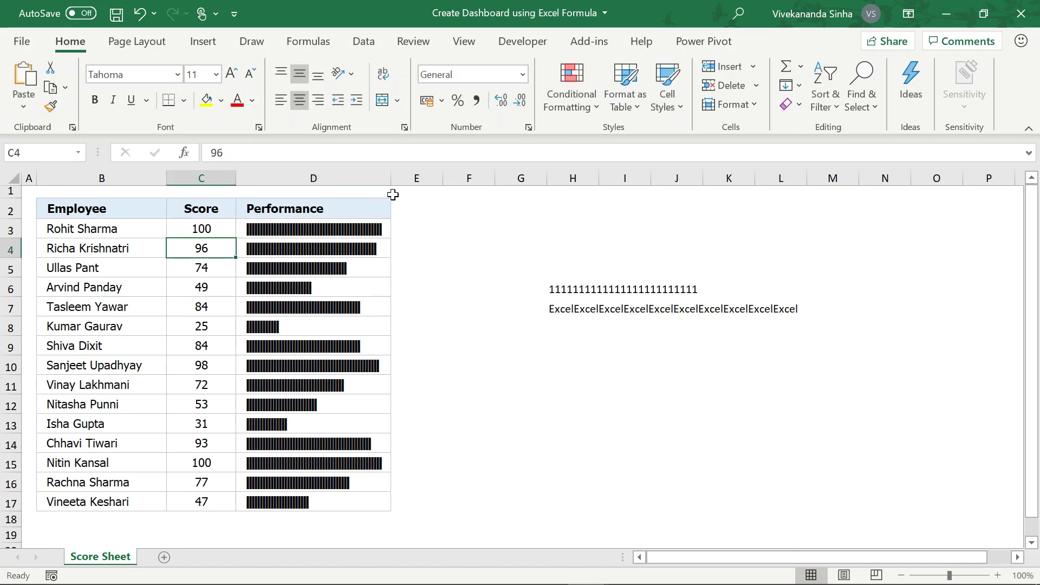
drag(391, 184, 384, 185)
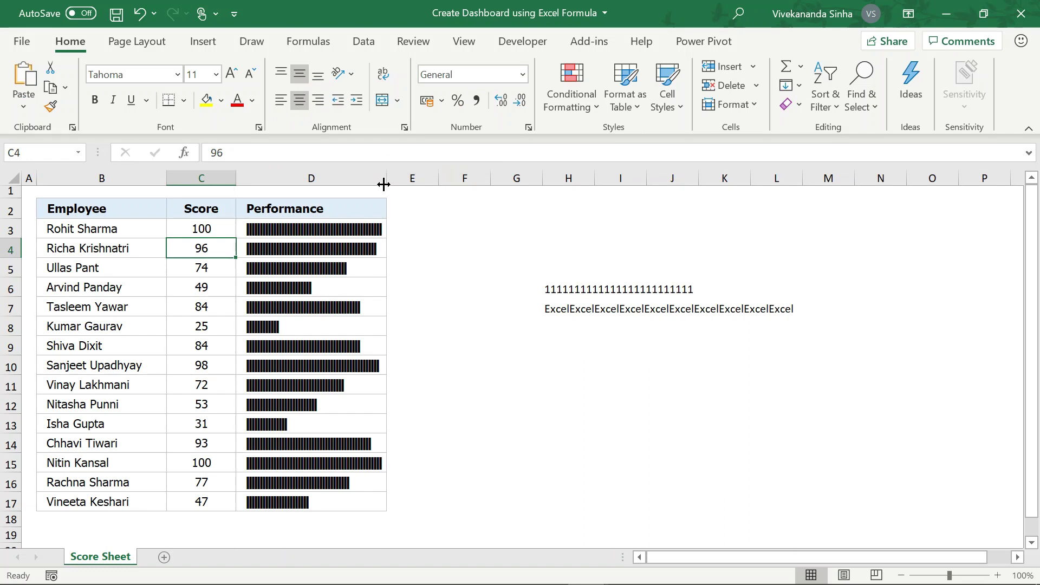
Step: Test C3 with 50, then restore it to 70 and recheck the D3 bar
click(327, 226)
click(211, 232)
text(50)
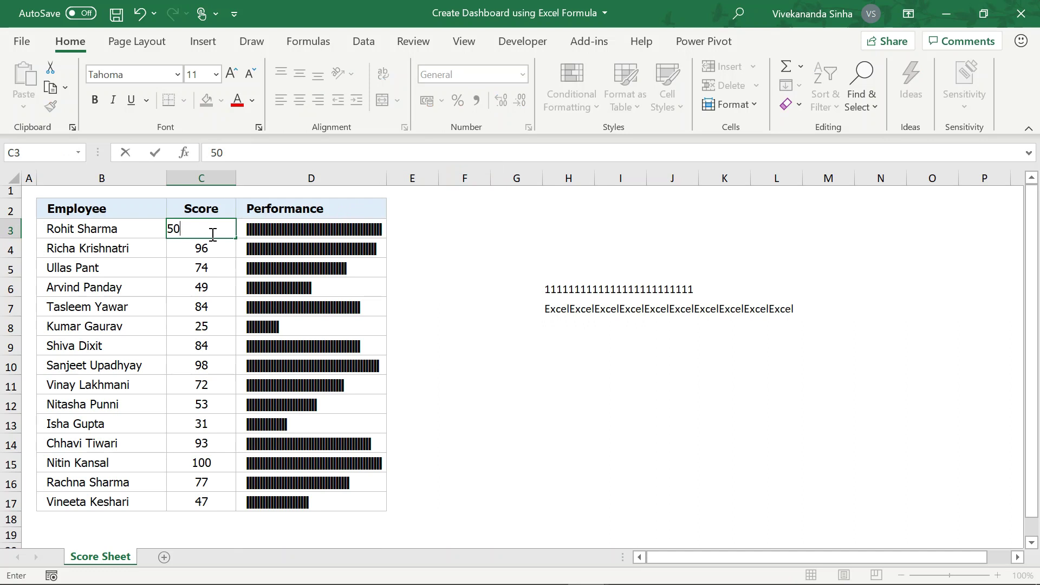
key(Return)
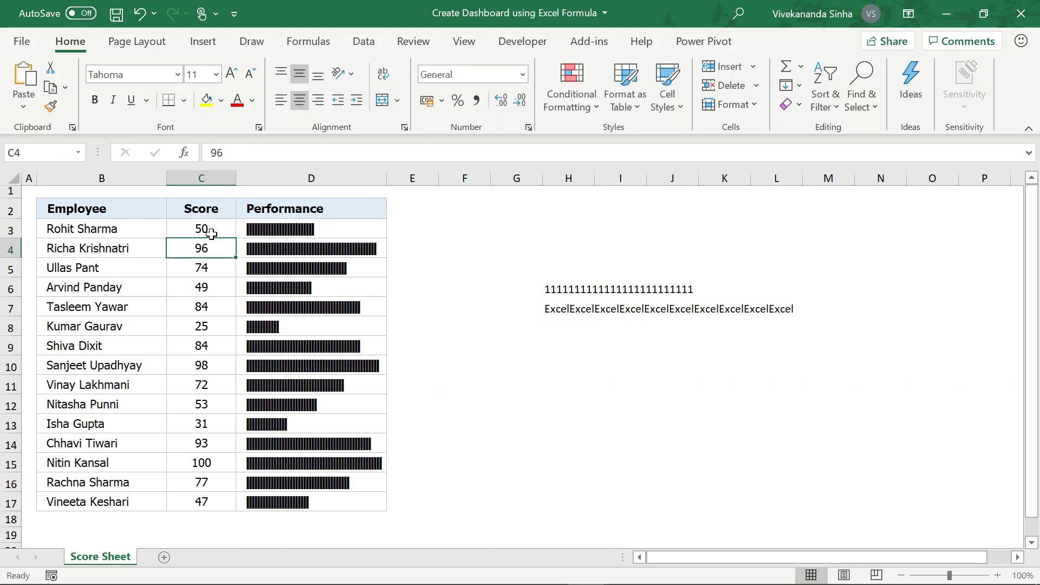
click(211, 233)
text(70)
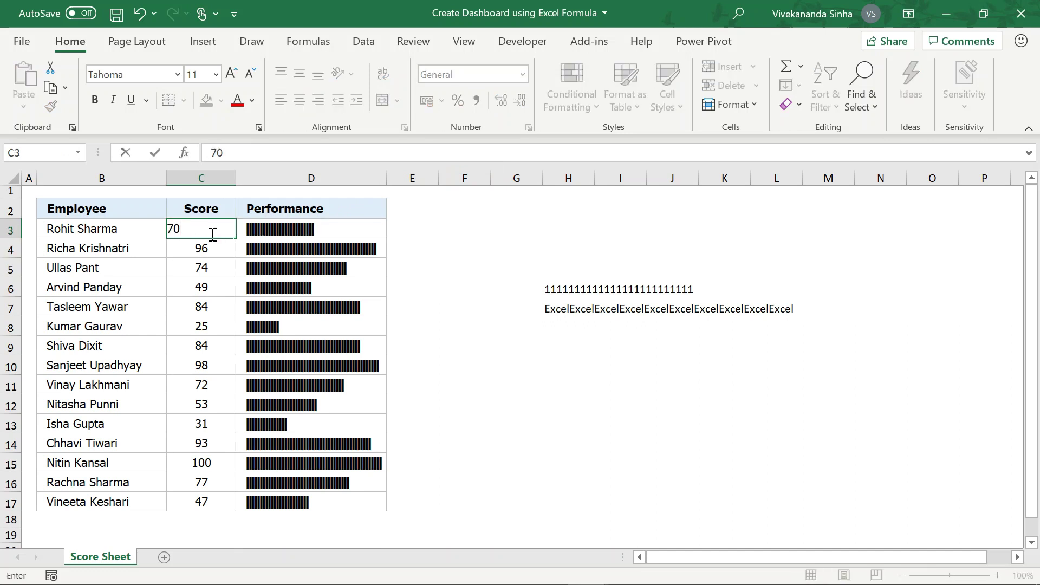
key(Return)
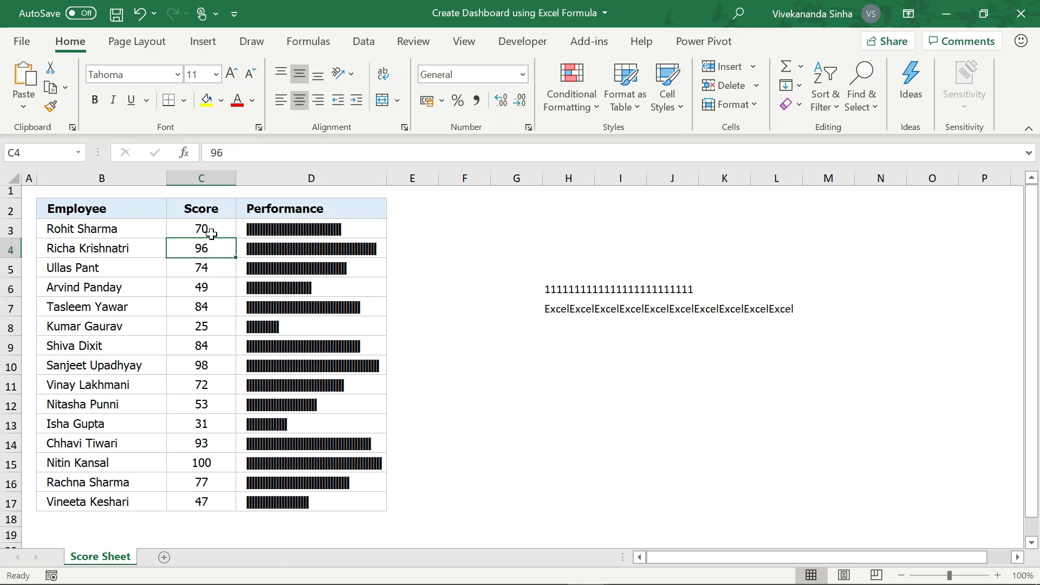
click(349, 227)
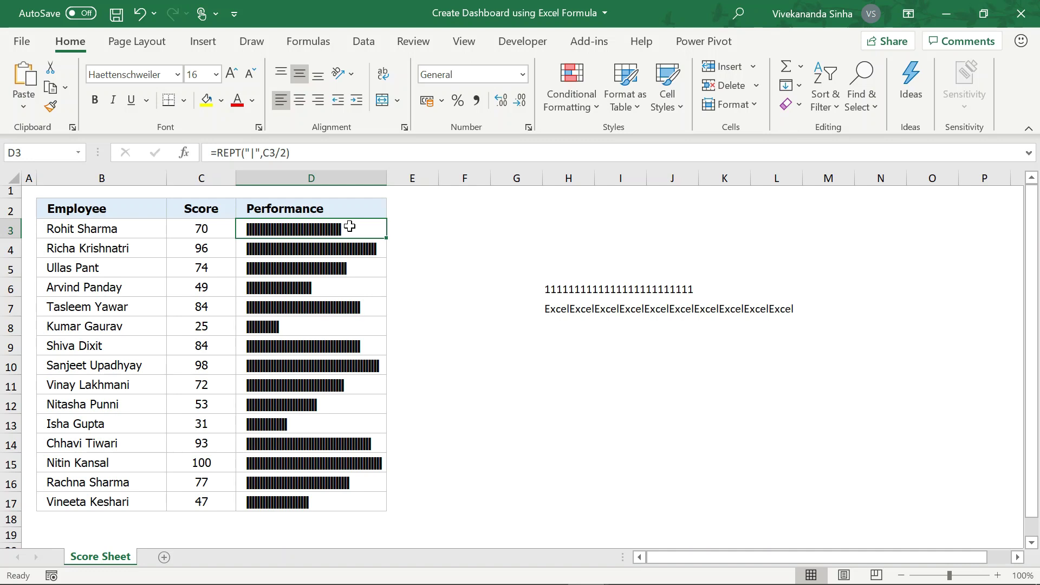
click(210, 231)
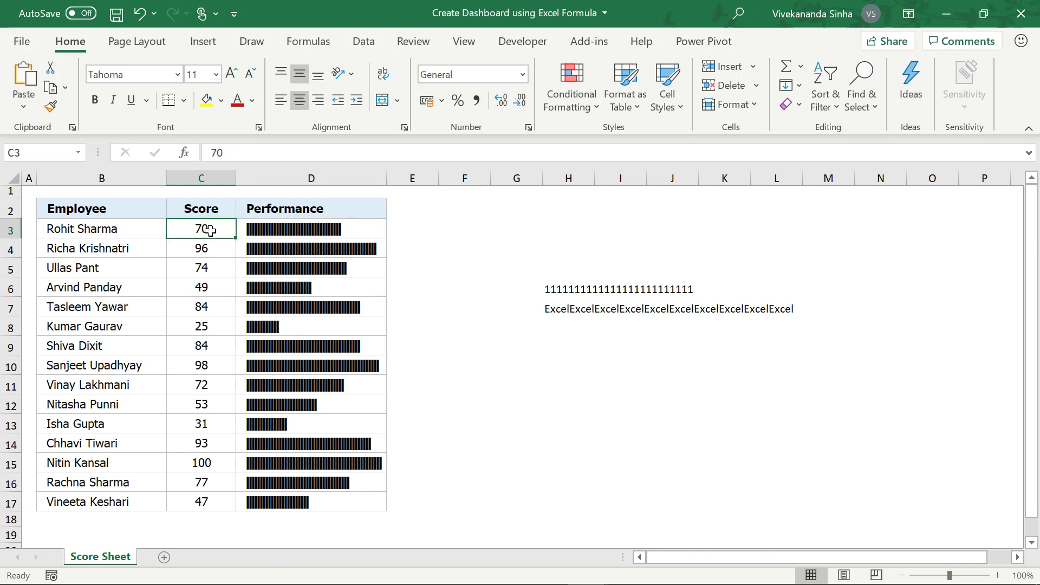
click(276, 229)
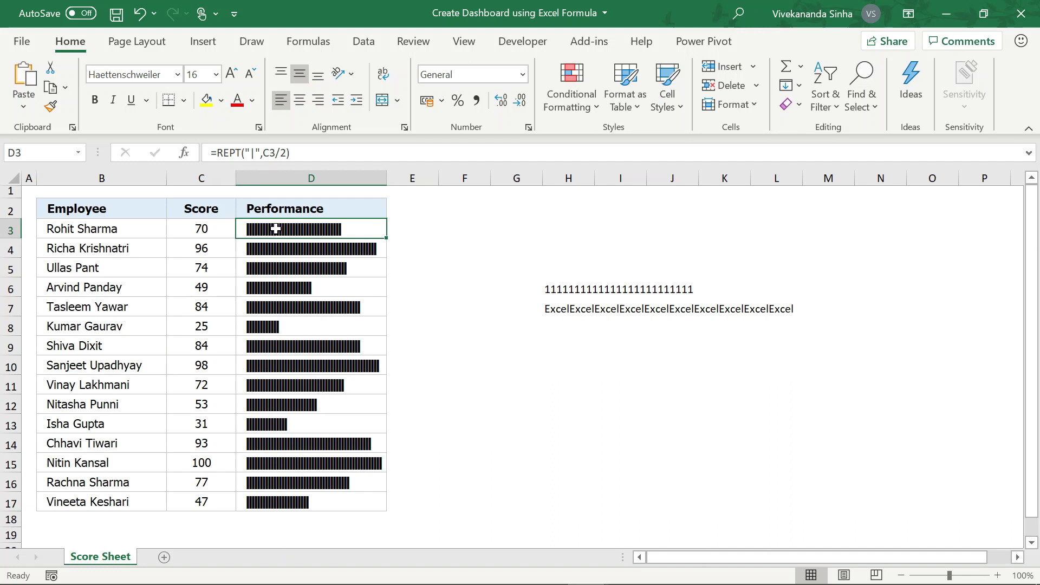
Step: Select D3:D17 and start a new formula-based rule from Manage Rules
drag(276, 229, 273, 494)
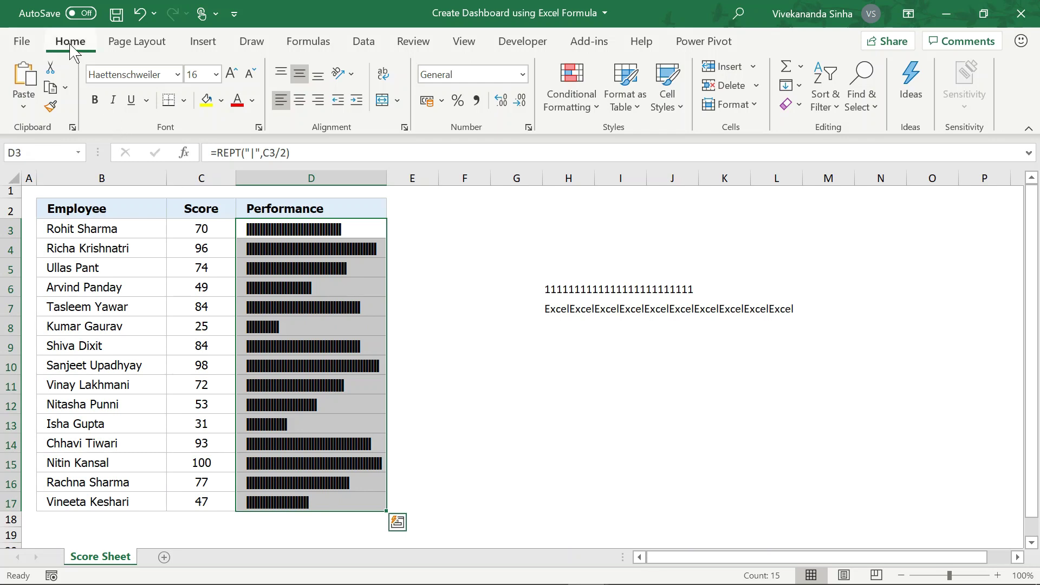
click(571, 103)
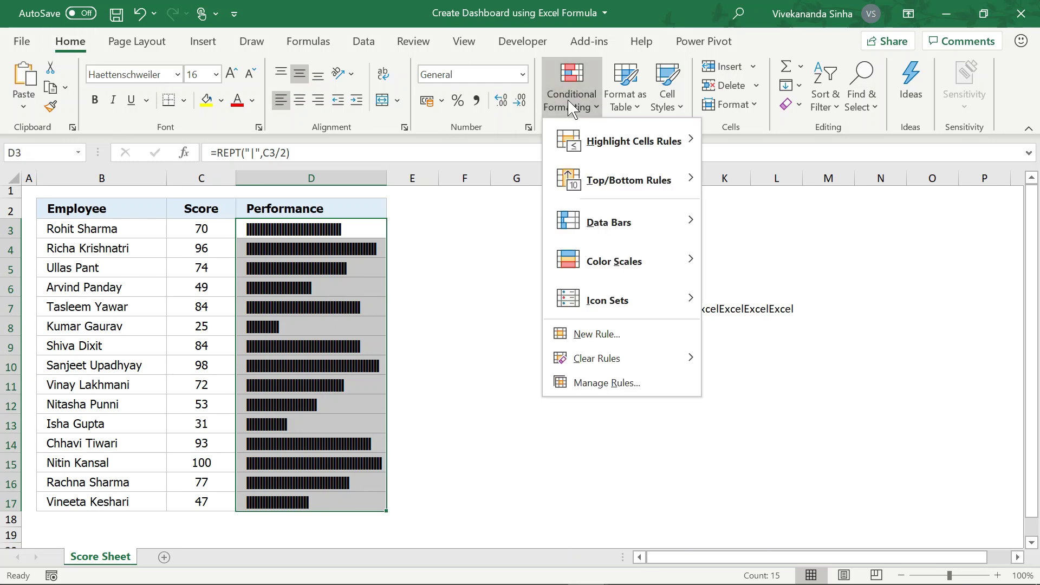
click(606, 384)
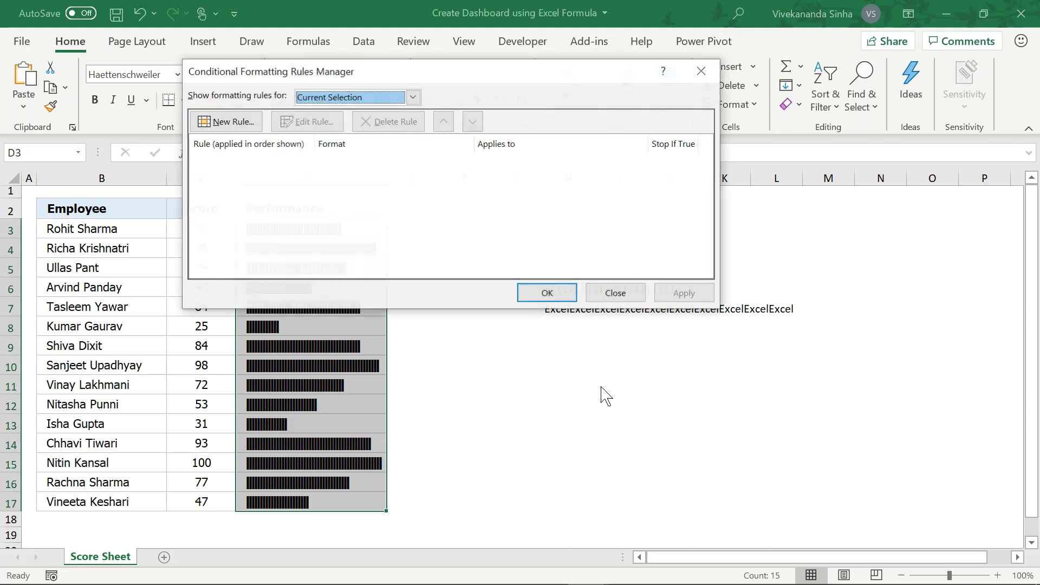
drag(390, 76, 638, 124)
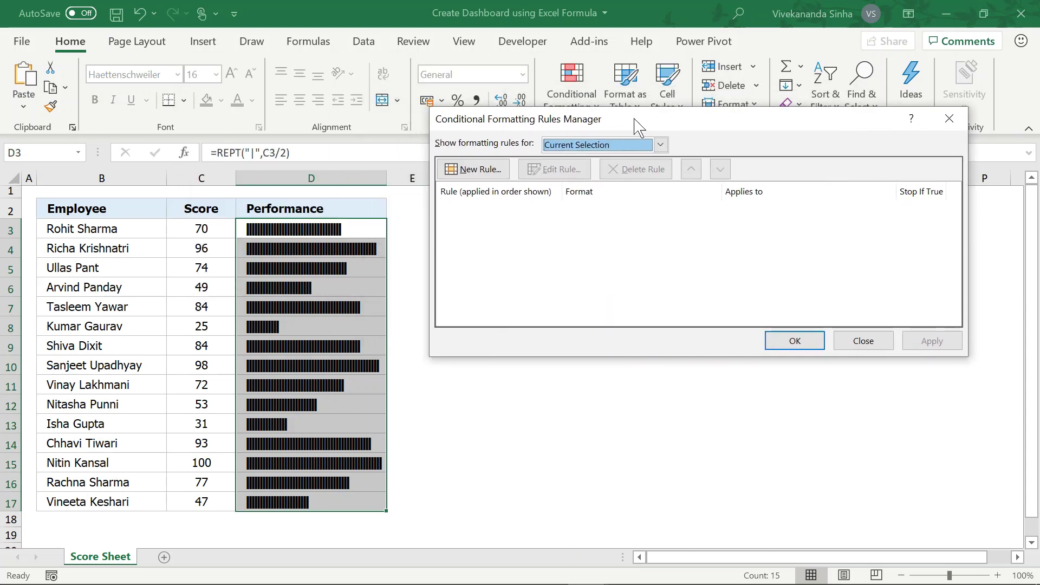
click(477, 168)
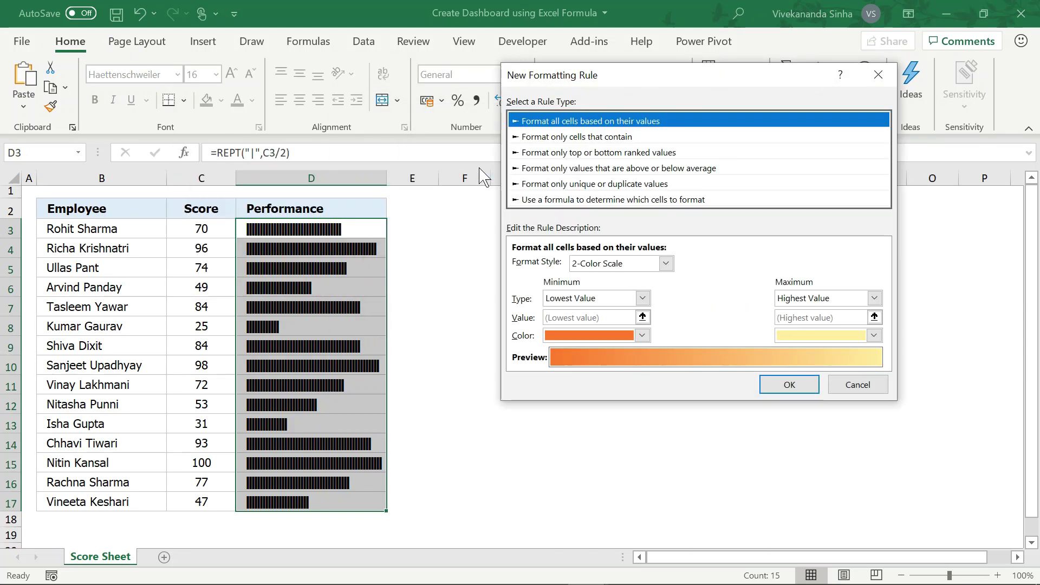
click(540, 200)
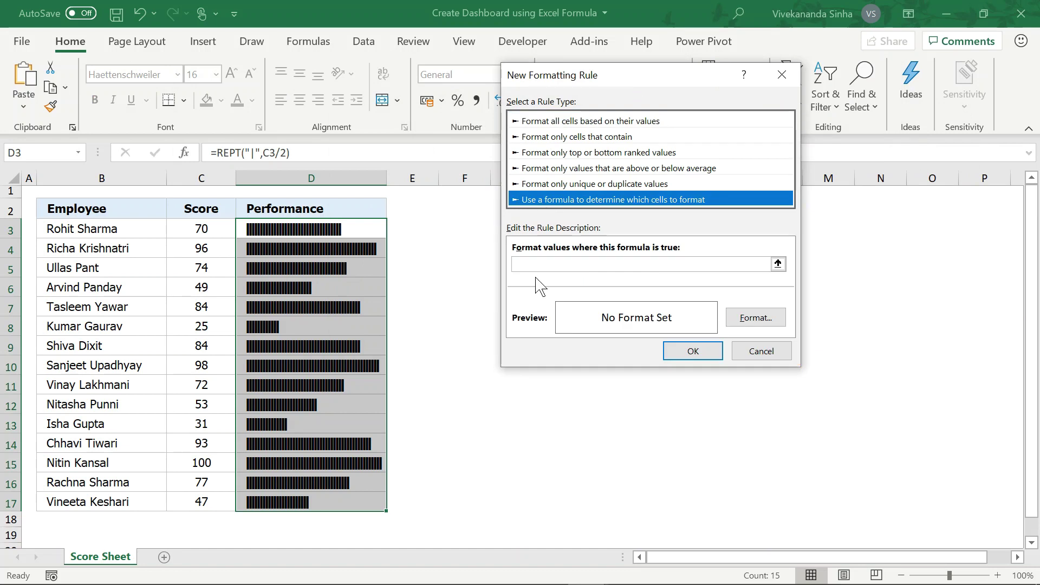
drag(563, 75, 479, 126)
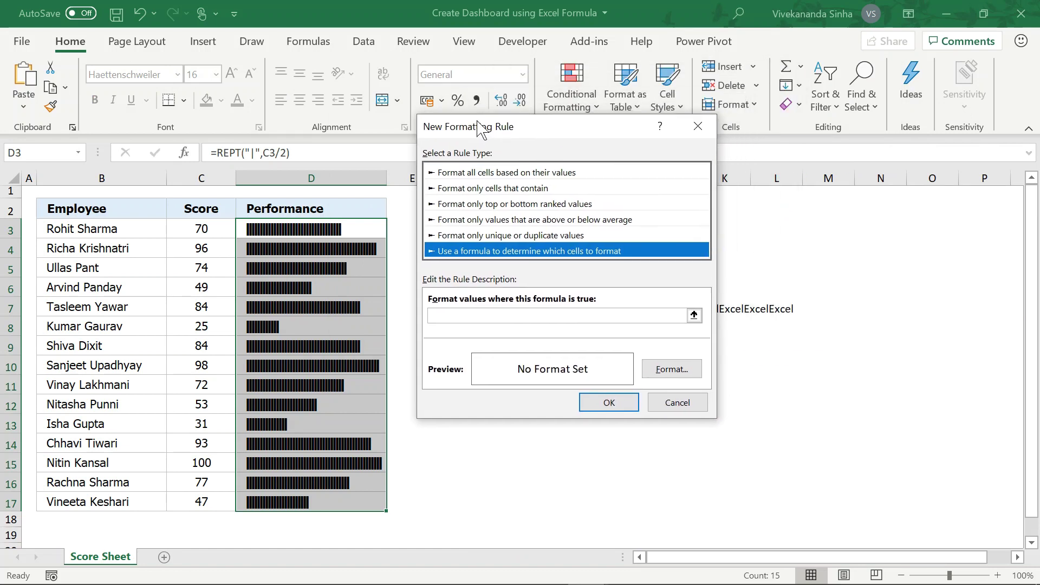
Step: Enter the rule formula =$C3>=80 with the column locked
click(447, 316)
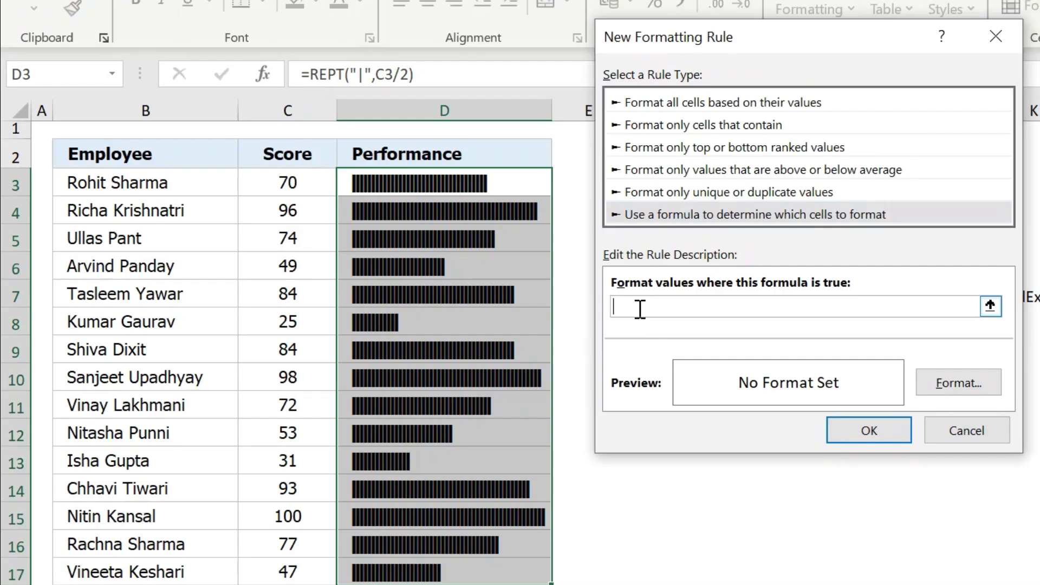
text(=)
click(309, 182)
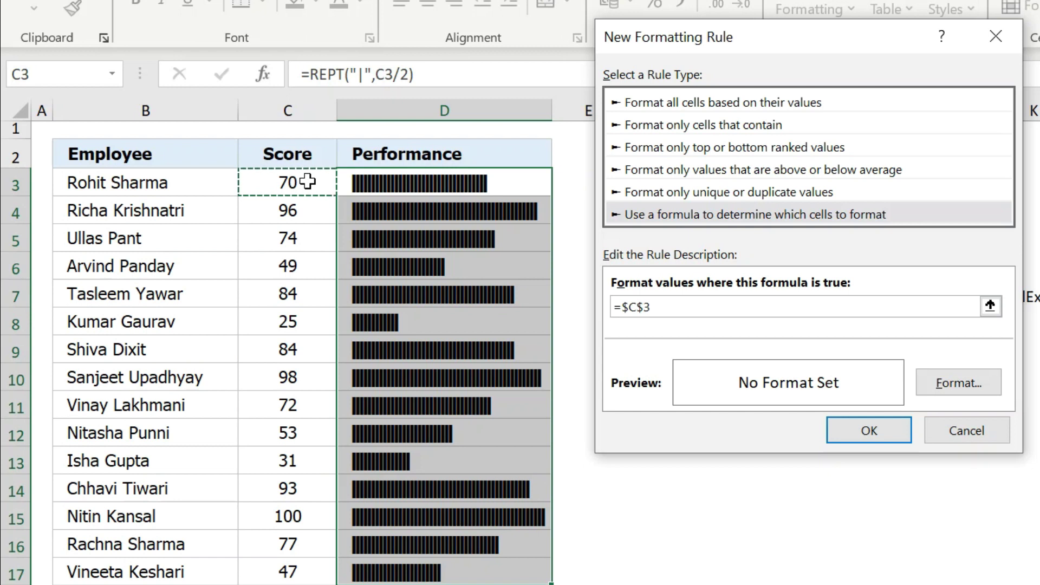
key(F4)
key(F4)
text(>=80)
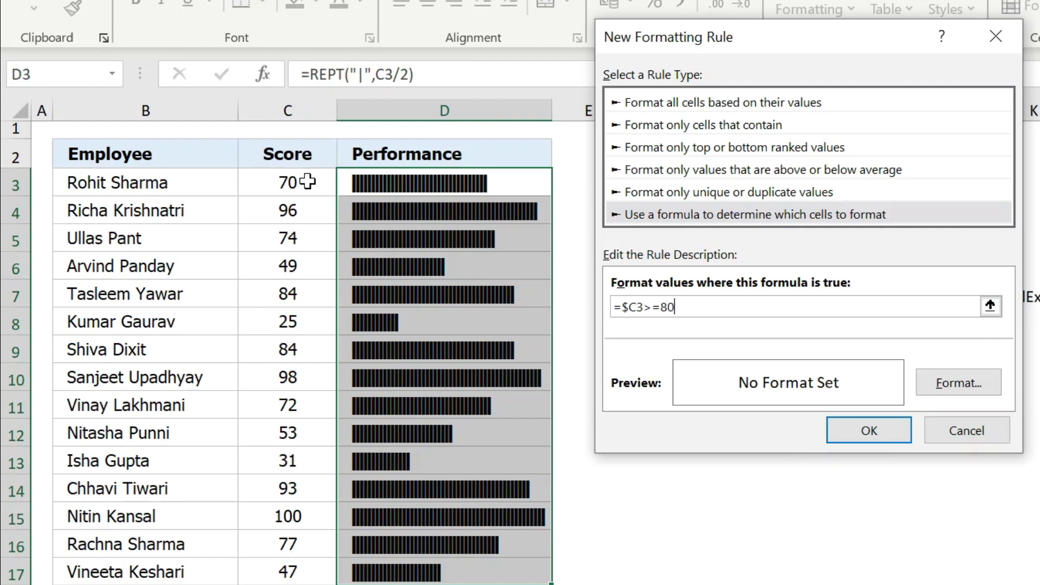
Step: Give the =$C3>=80 rule a green font and add it to the rules list
click(954, 383)
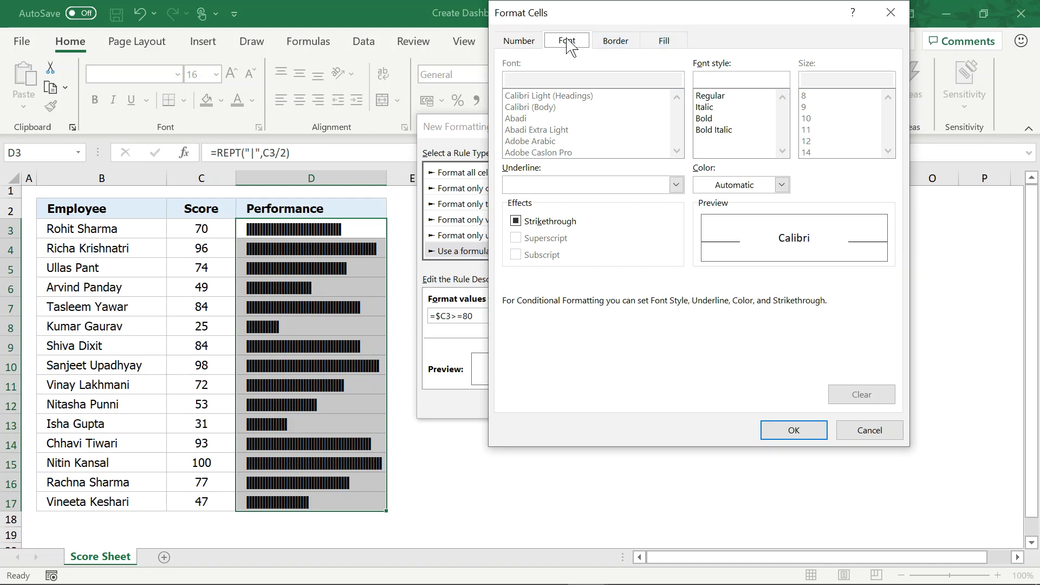
click(743, 187)
click(742, 187)
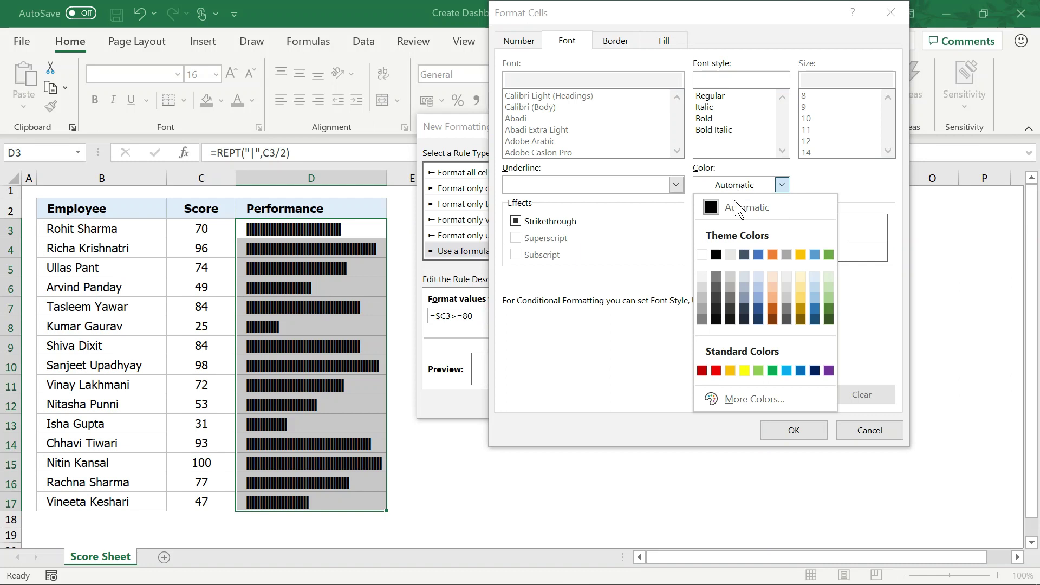
click(773, 371)
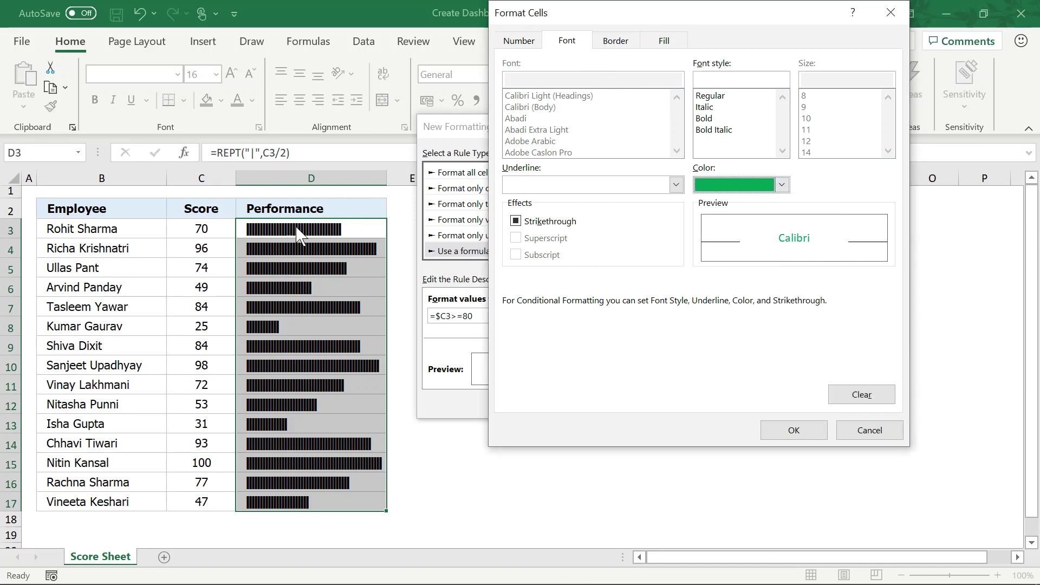
click(804, 431)
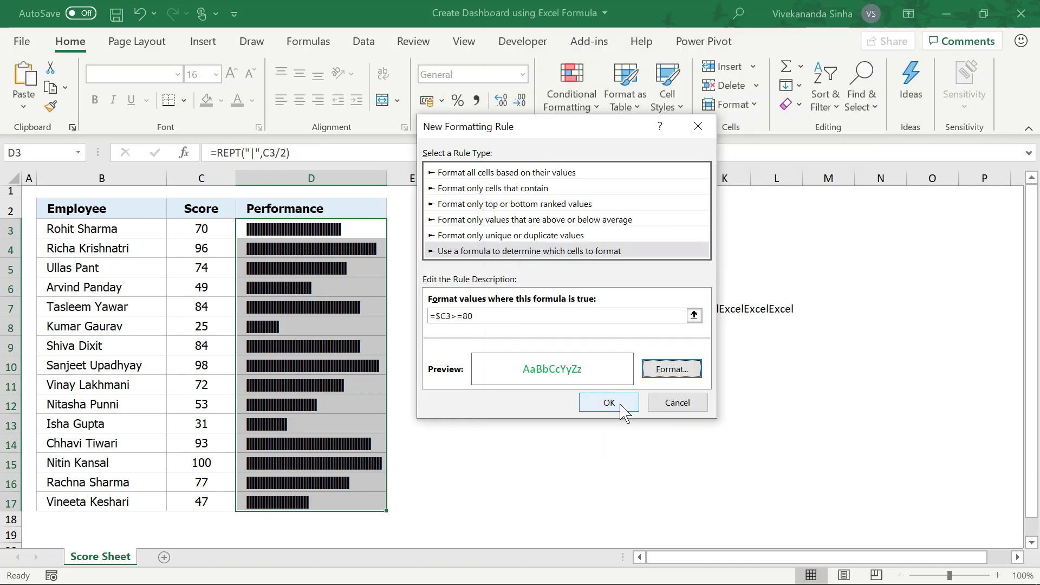
click(621, 405)
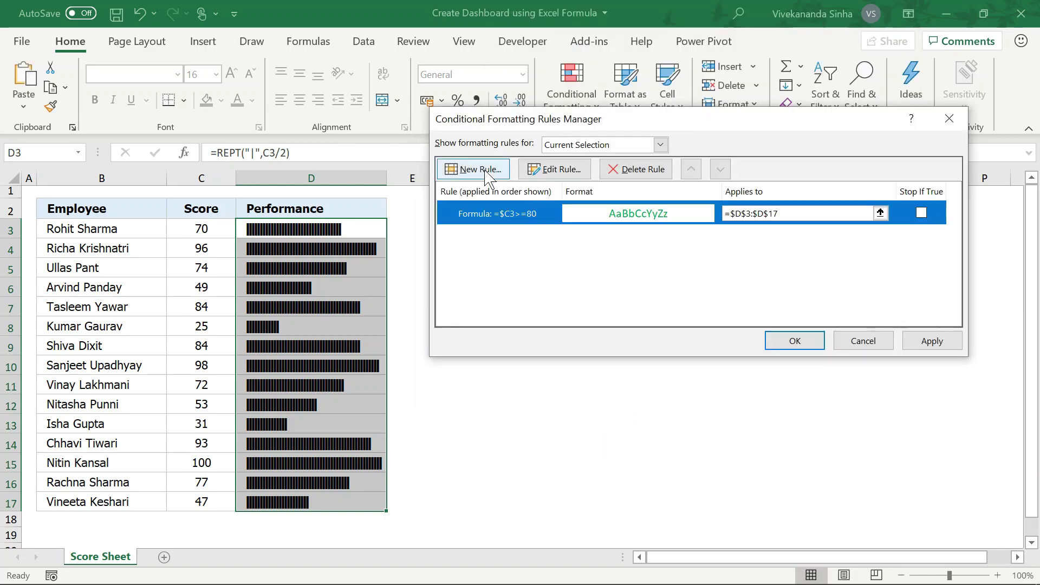
click(477, 169)
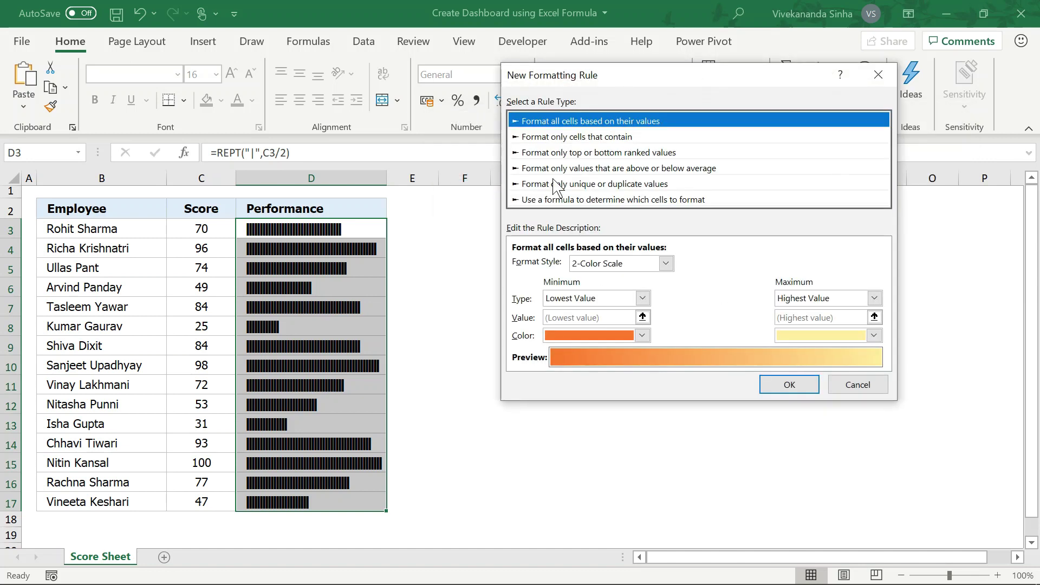
Step: Create a formula-based rule with the condition =$C3>=60
click(555, 201)
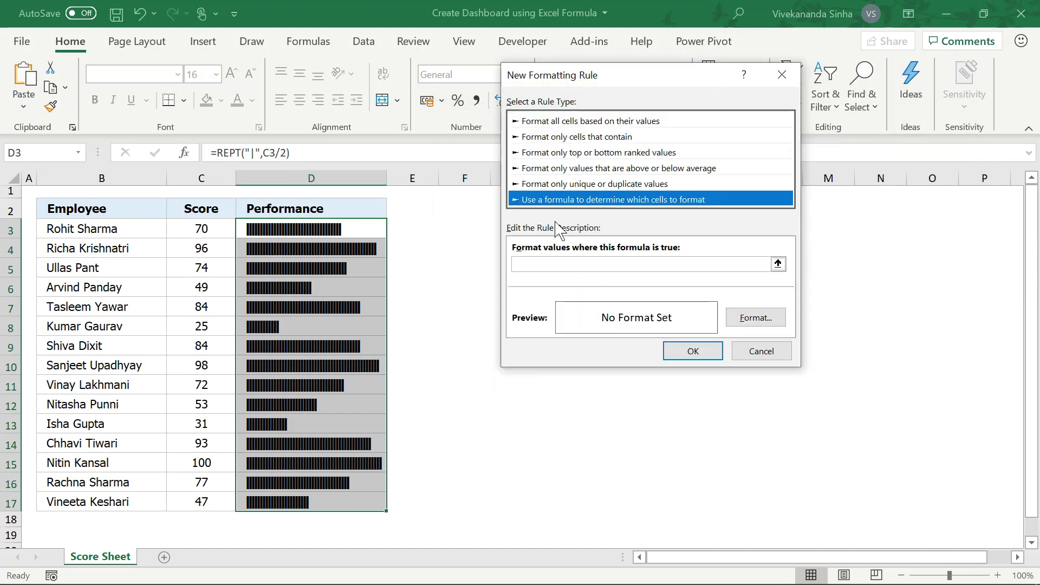
click(563, 264)
text(=)
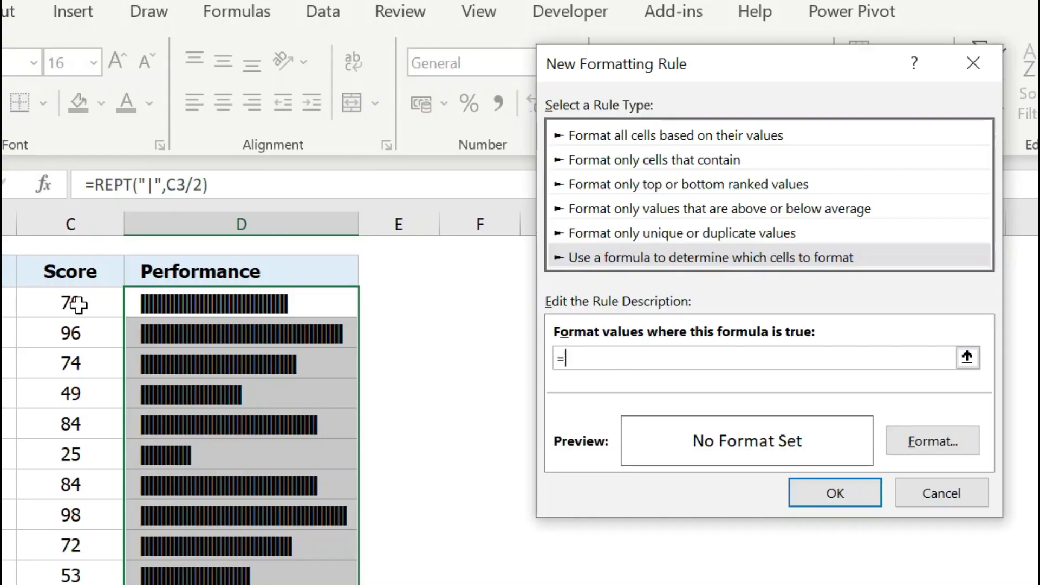
click(79, 303)
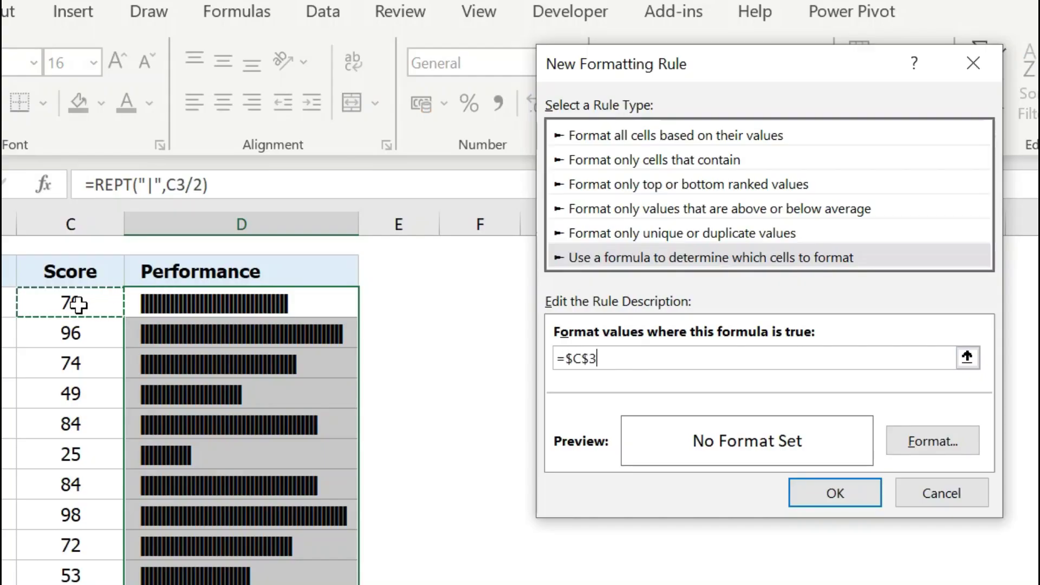
key(F4)
key(F4)
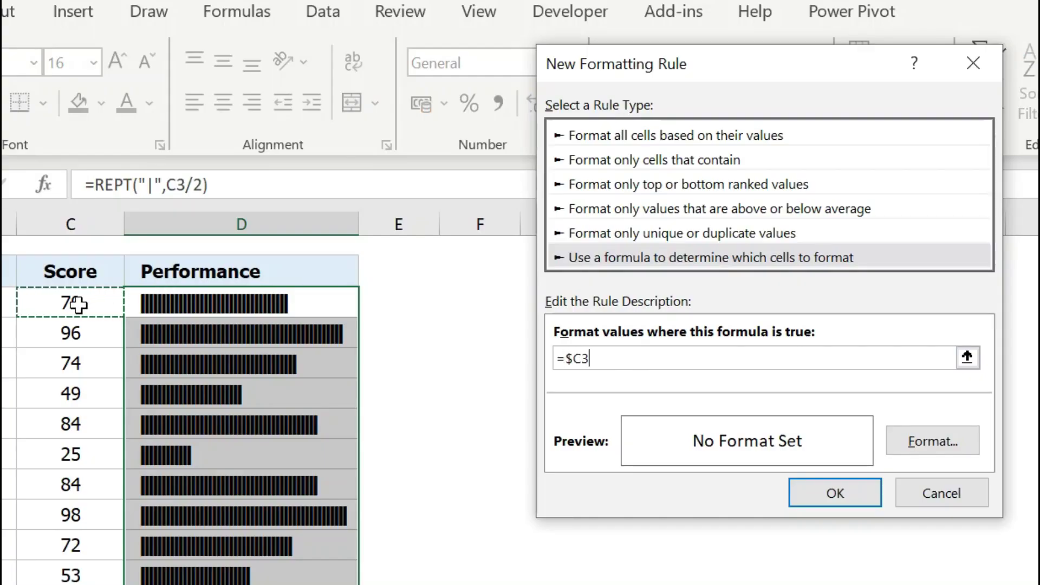
text(>=)
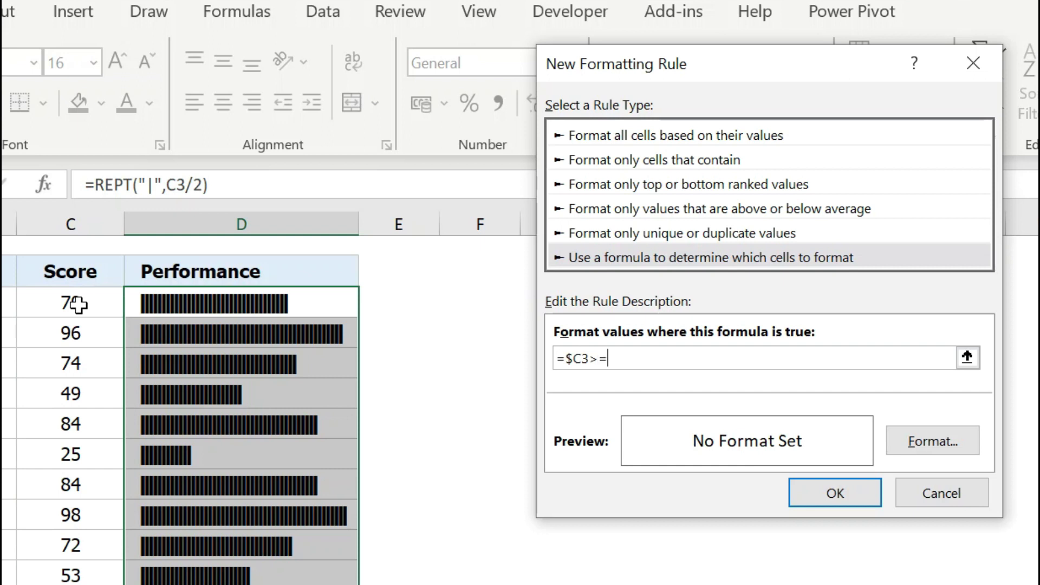
text(60)
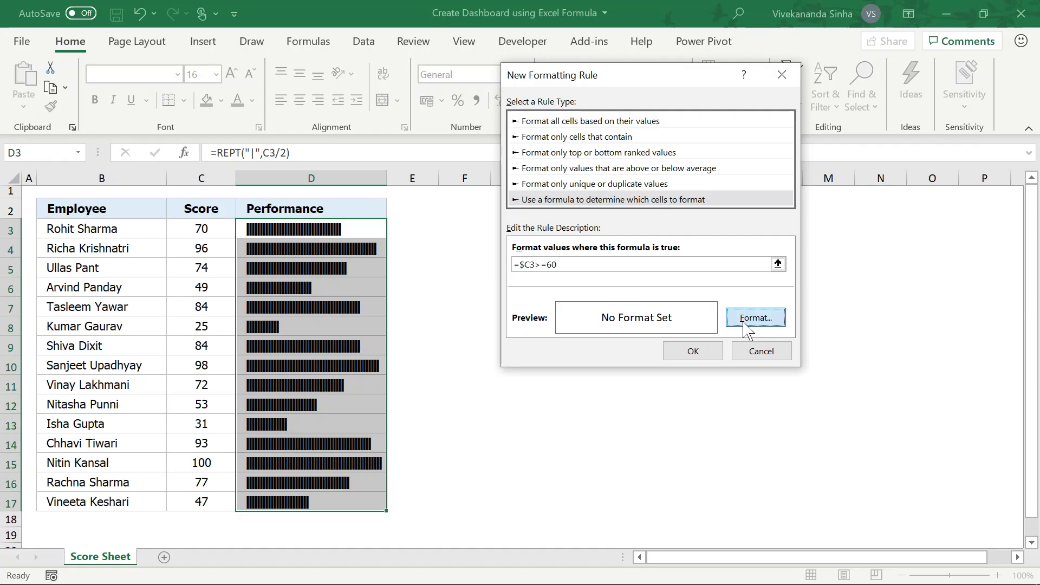
Step: Format the =$C3>=60 rule with blue font and apply it to the bars
click(928, 445)
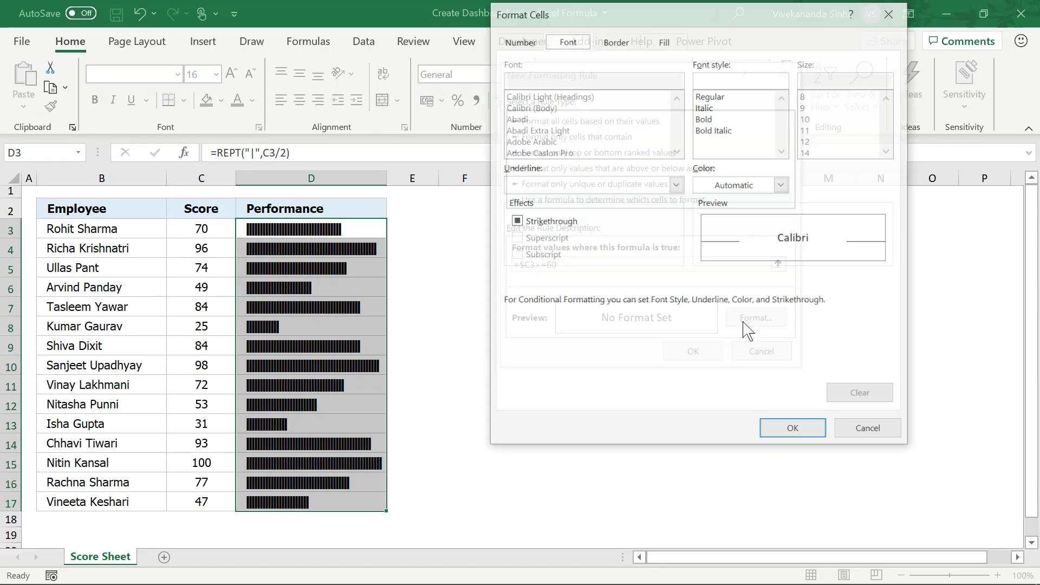
click(715, 187)
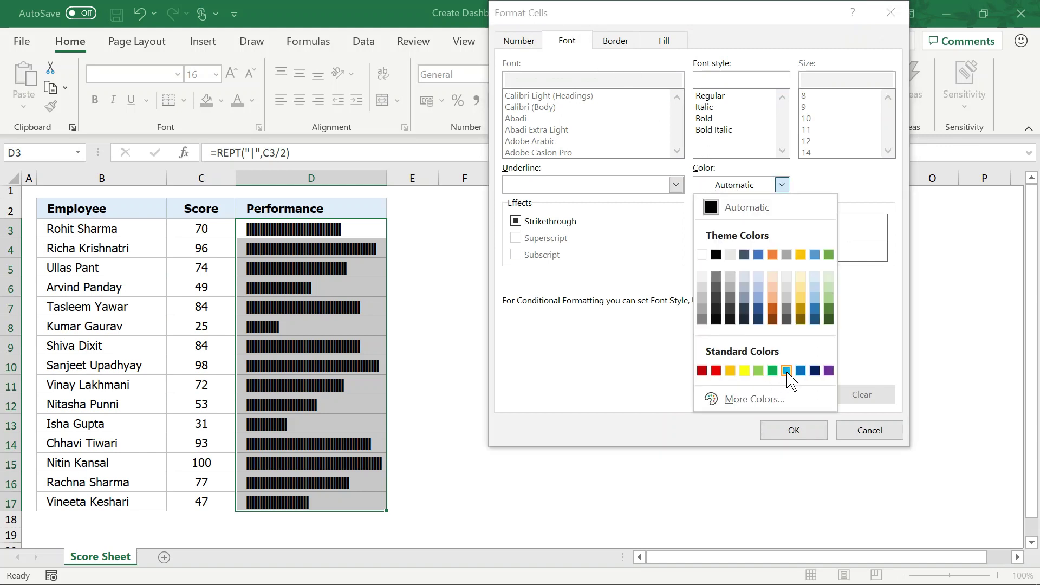
click(800, 371)
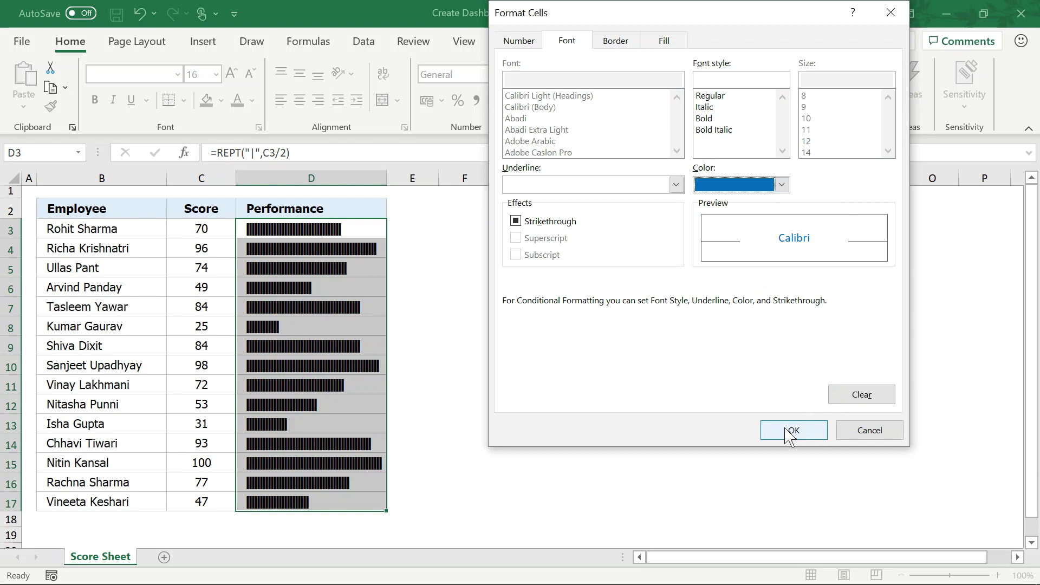
click(793, 430)
click(684, 352)
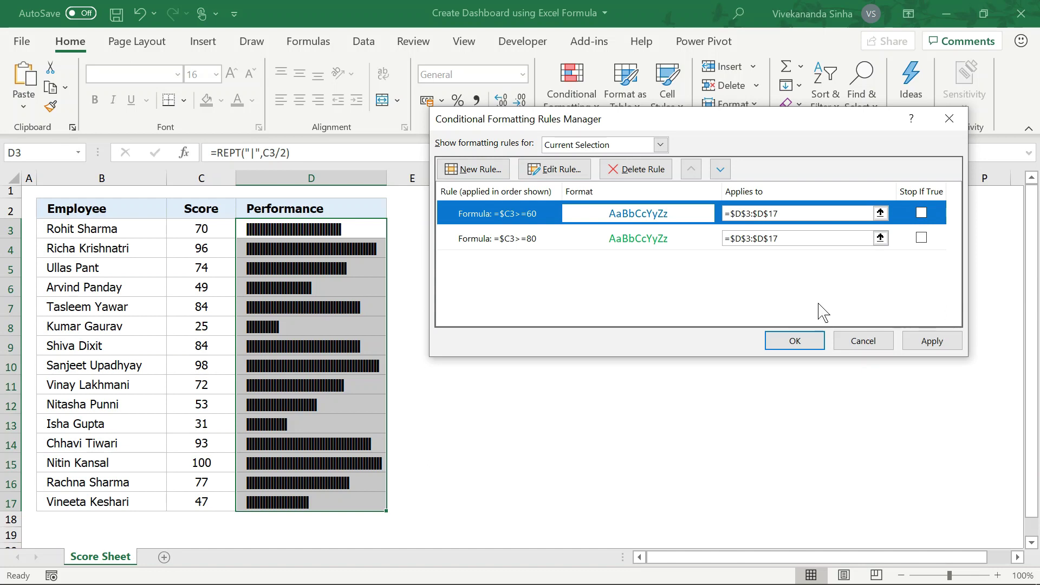
click(804, 341)
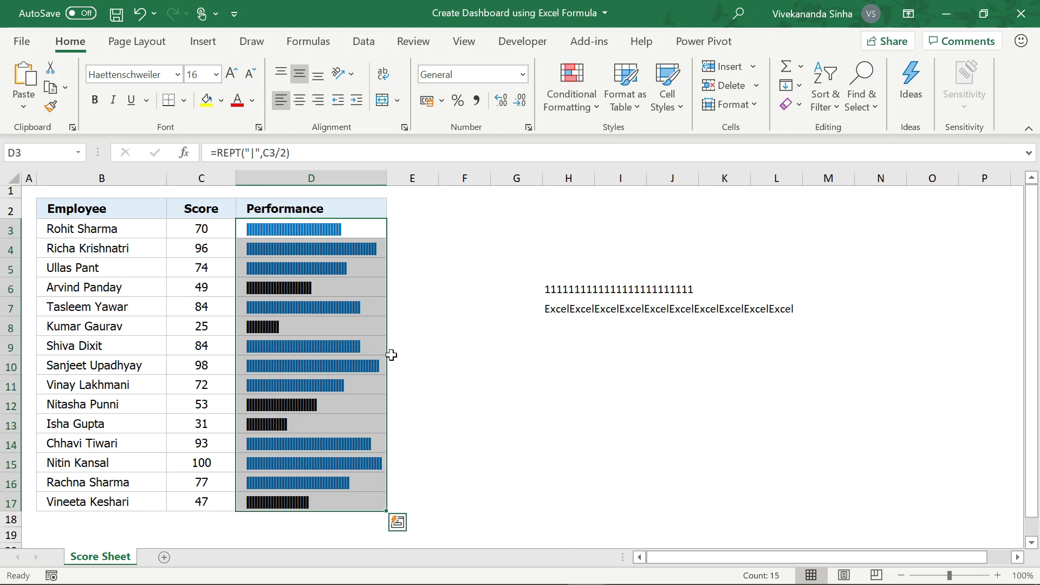
click(585, 107)
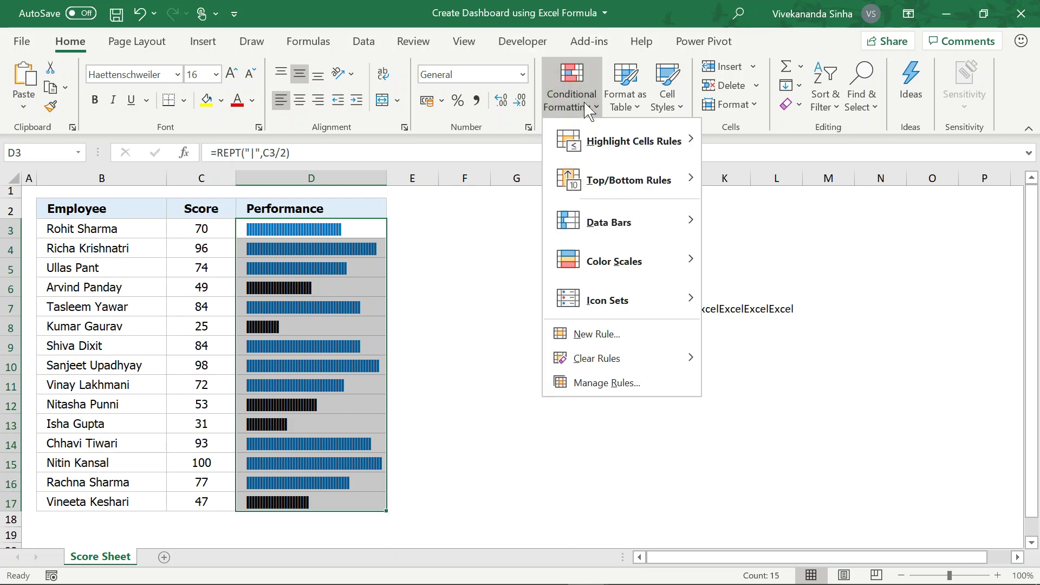
Step: Move the green =$C3>=80 rule above the blue =$C3>=60 rule in Rules Manager
click(599, 383)
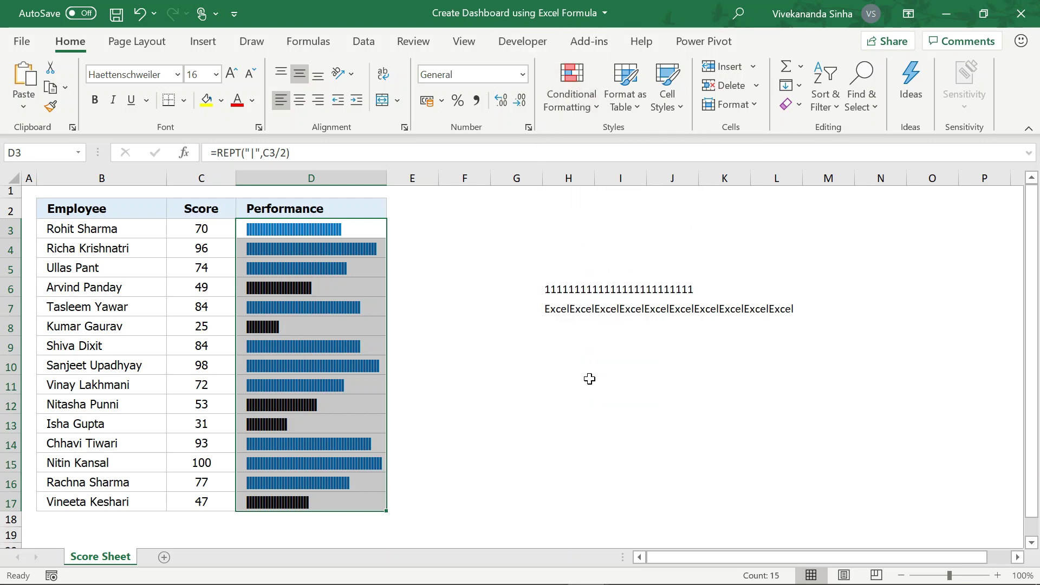
drag(516, 125, 548, 137)
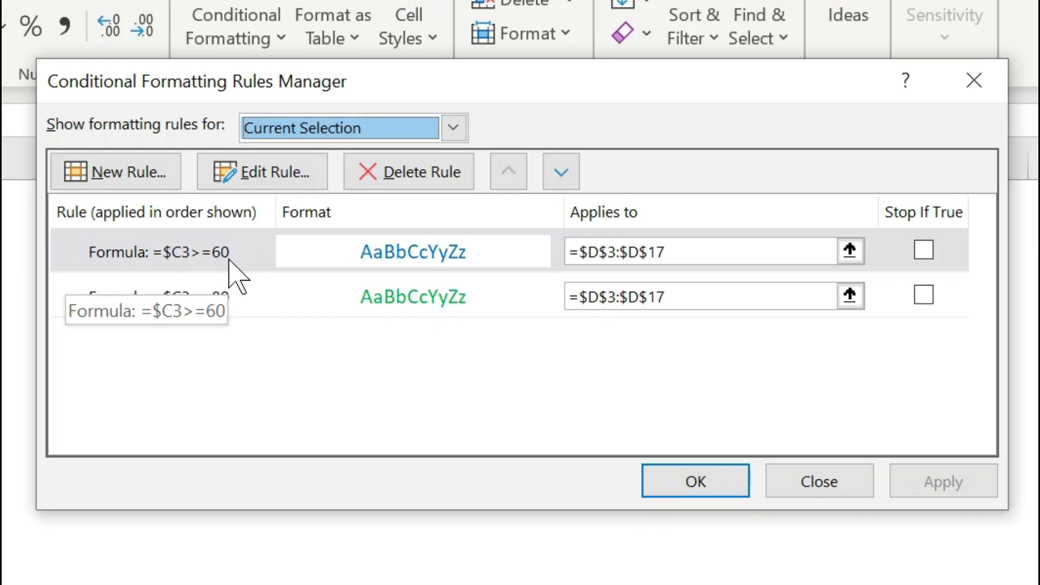
click(242, 296)
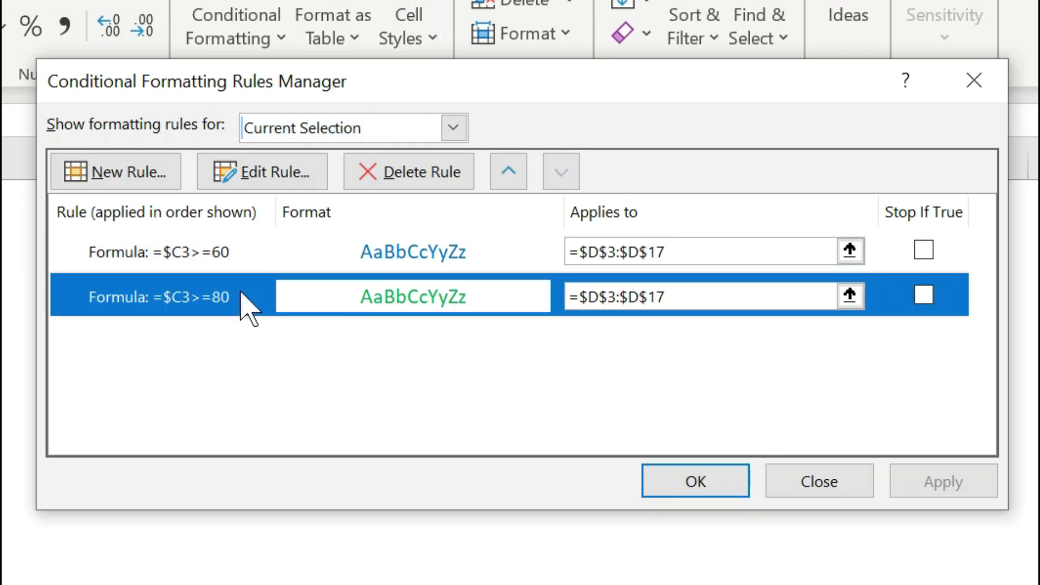
click(512, 183)
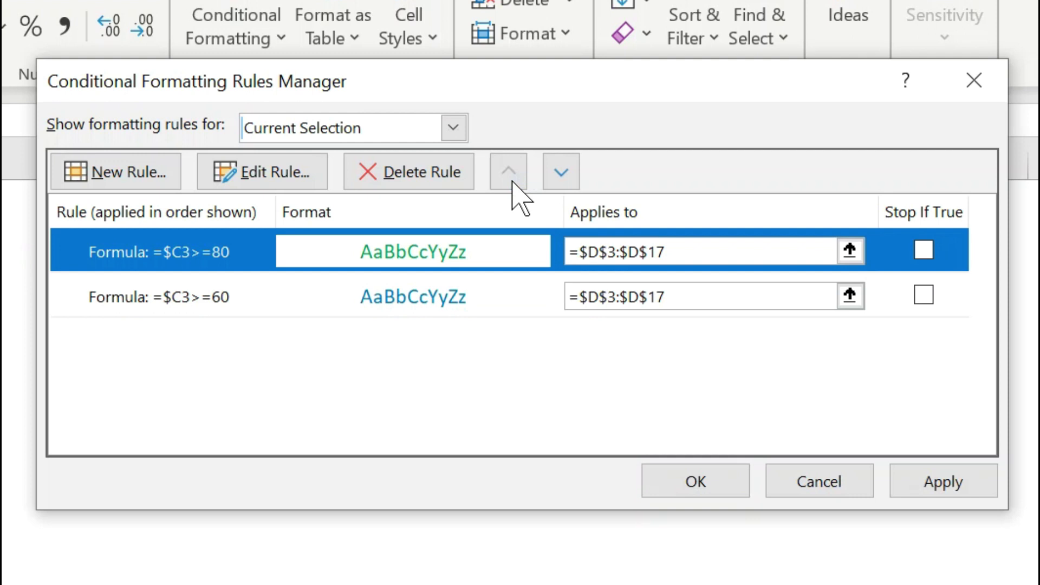
click(679, 483)
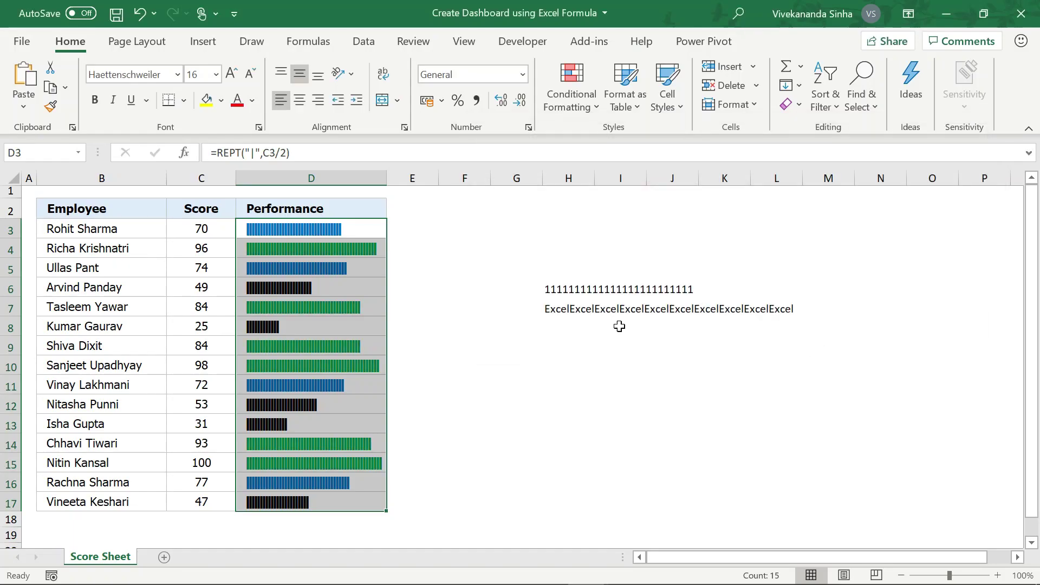
click(341, 310)
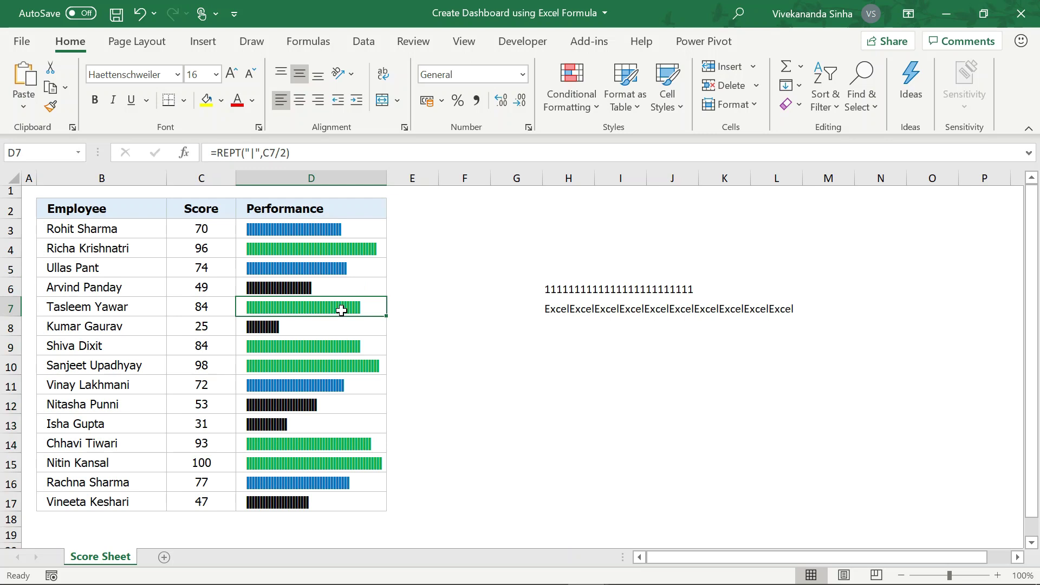
Step: Set the font colour of D3:D17 to red so bars under 60 show red
click(298, 288)
click(299, 229)
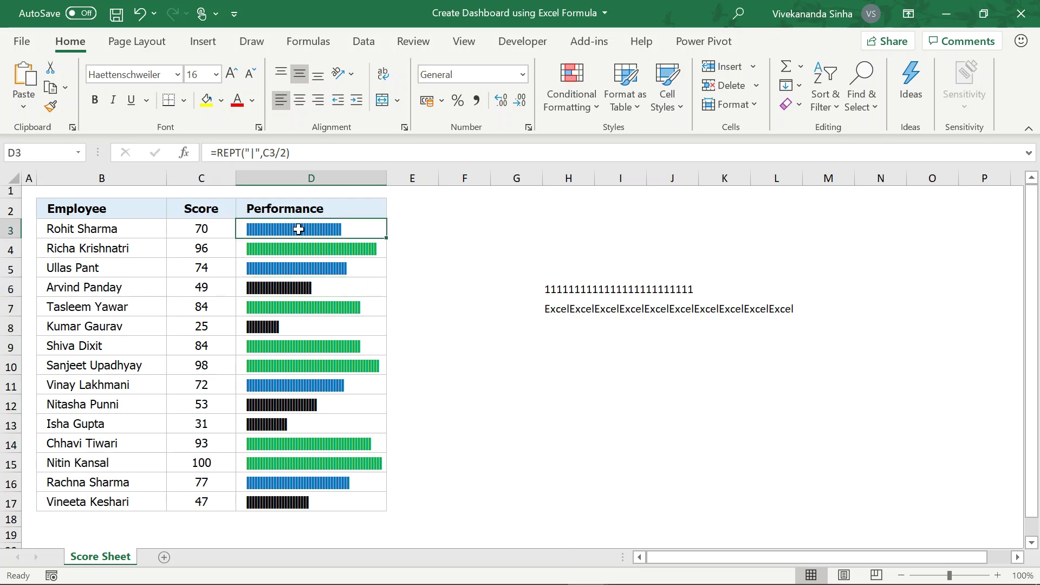
drag(299, 229, 302, 501)
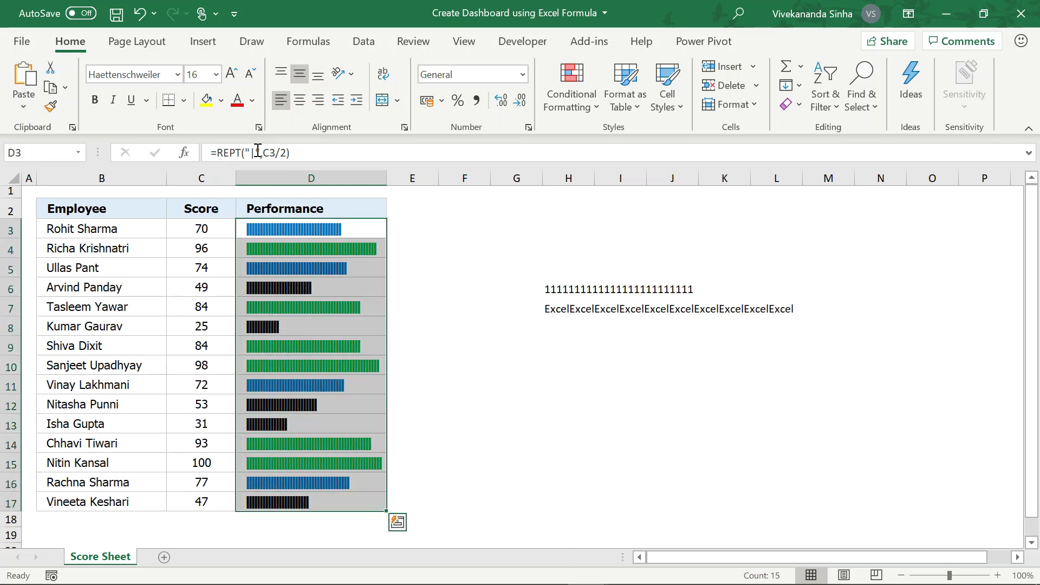
click(238, 102)
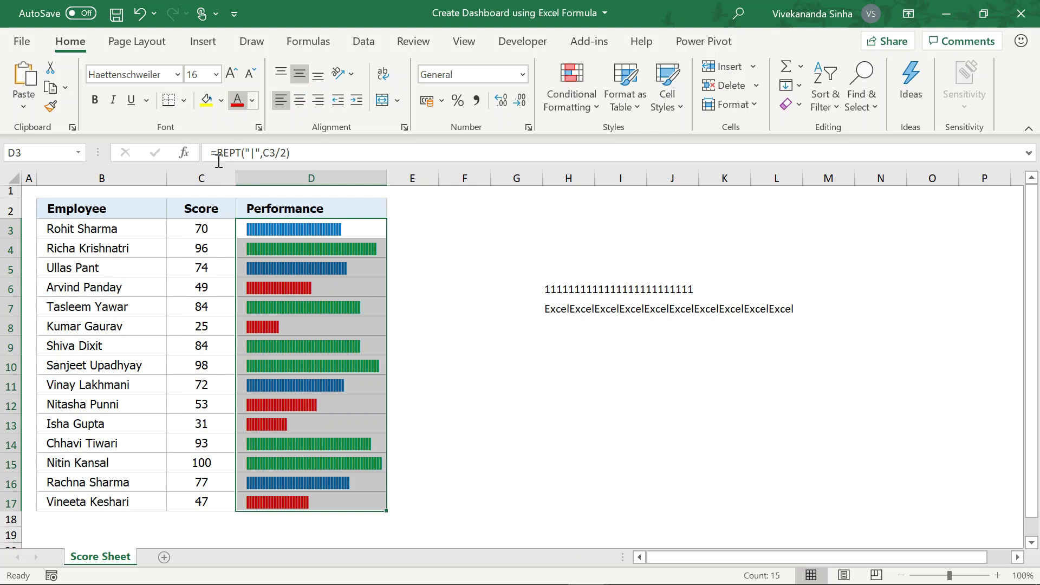
click(297, 270)
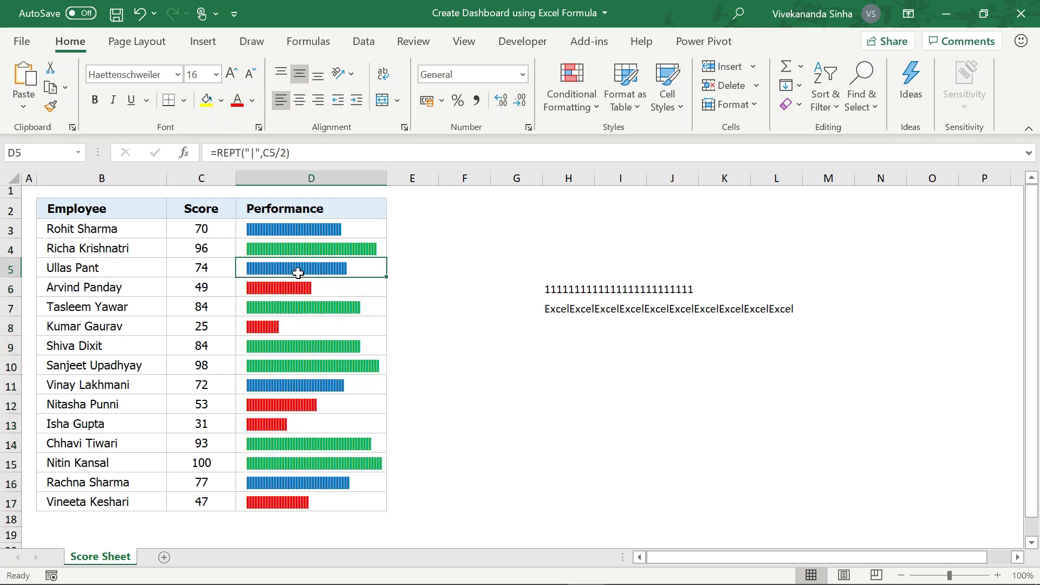
Step: Replace the score in C5 with 90 to check the high-score bar colour
click(211, 271)
double_click(210, 271)
key(BackSpace)
key(BackSpace)
text(90)
key(Return)
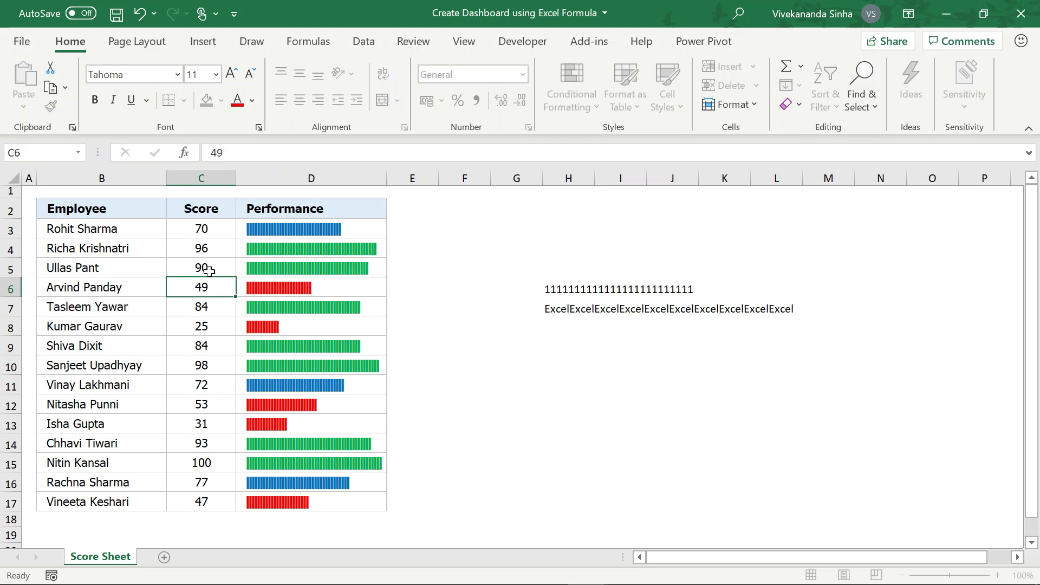
Step: Change C5's score to 20 so its Performance bar shrinks and turns red
click(211, 271)
text(20)
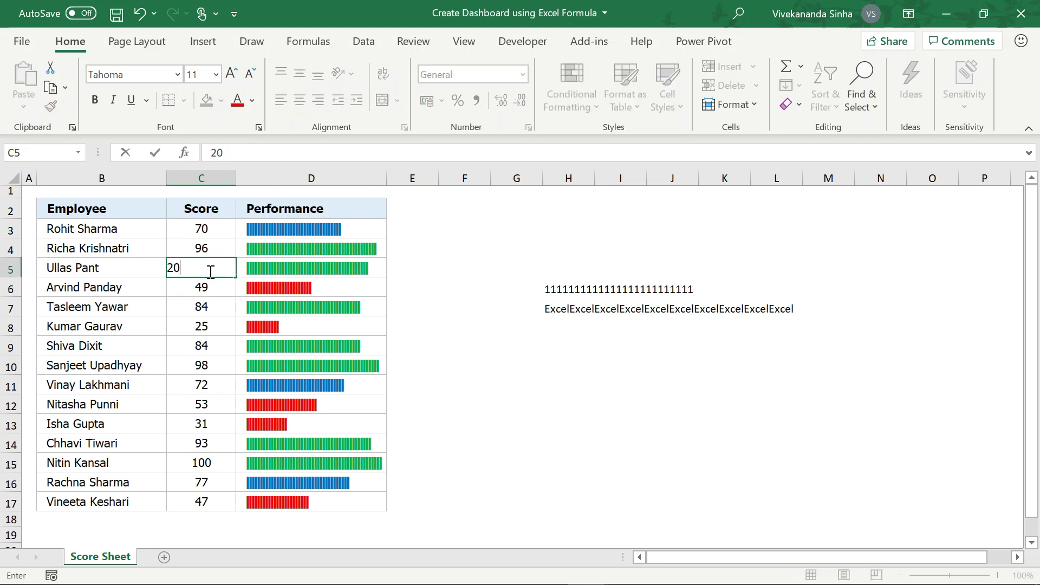
key(Return)
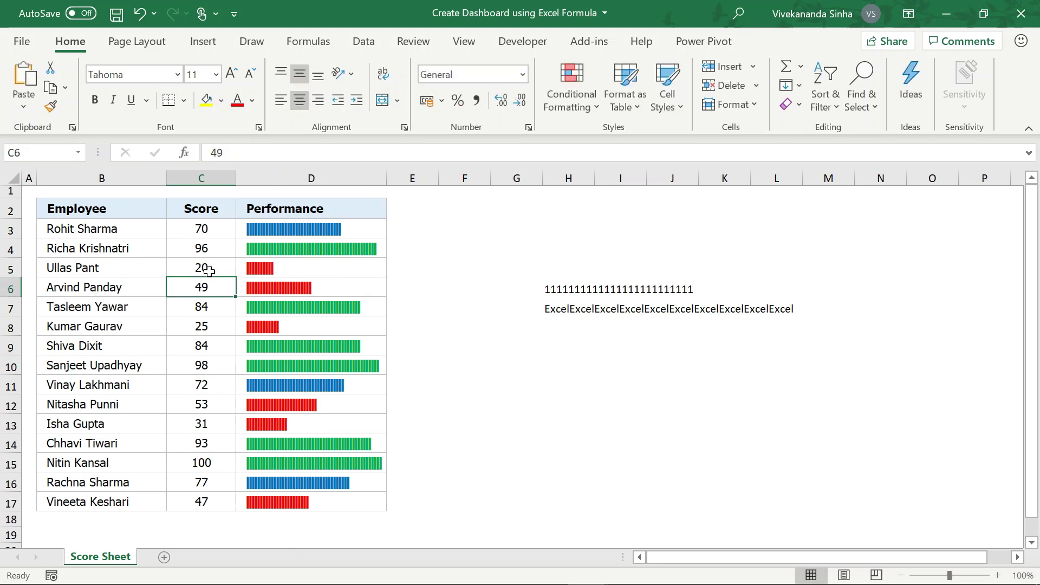